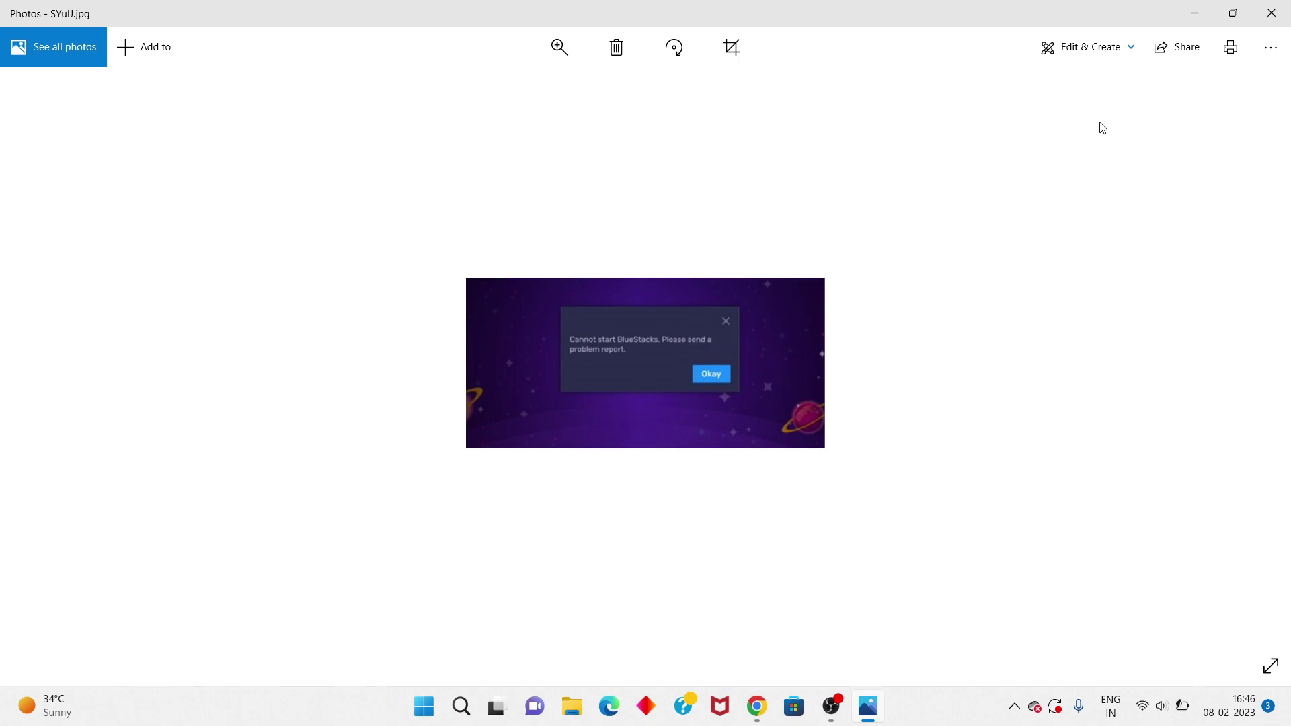
# - Close the startup-error picture, search 'fre' and play Free Fire MAX on App Player
pyautogui.click(1271, 13)
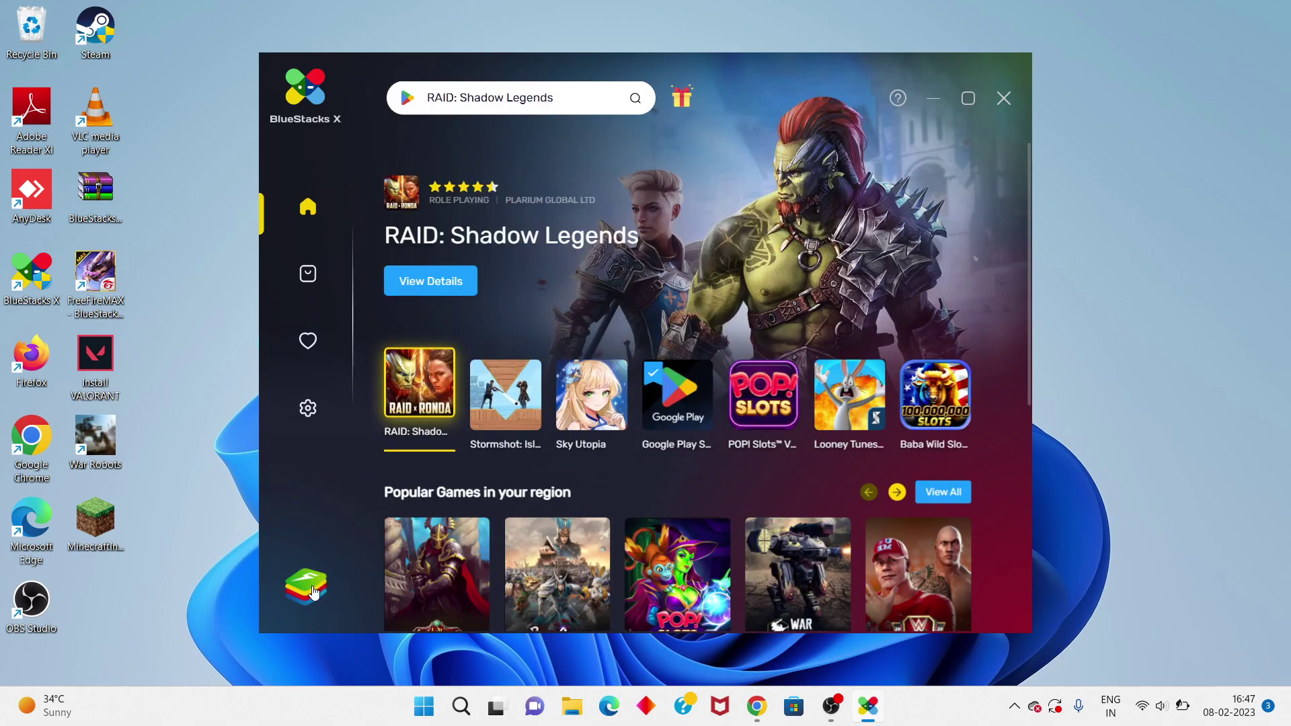
pyautogui.click(485, 101)
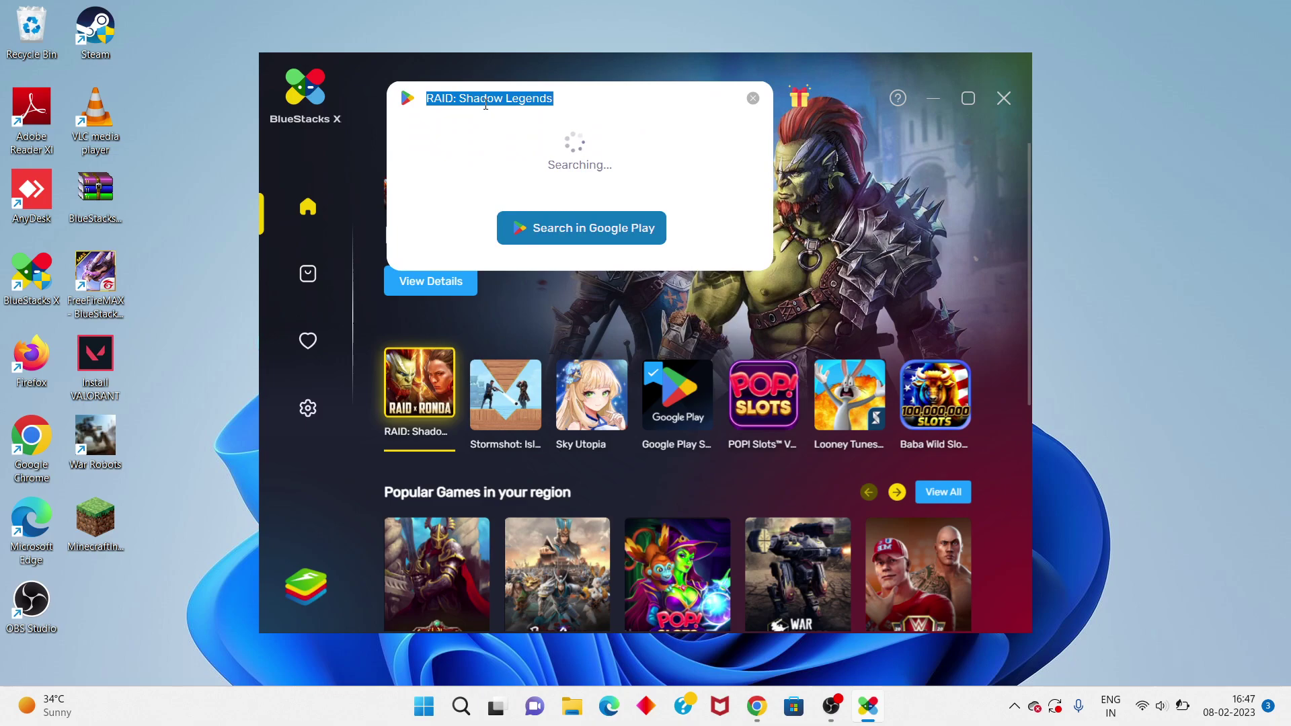
pyautogui.write('fre')
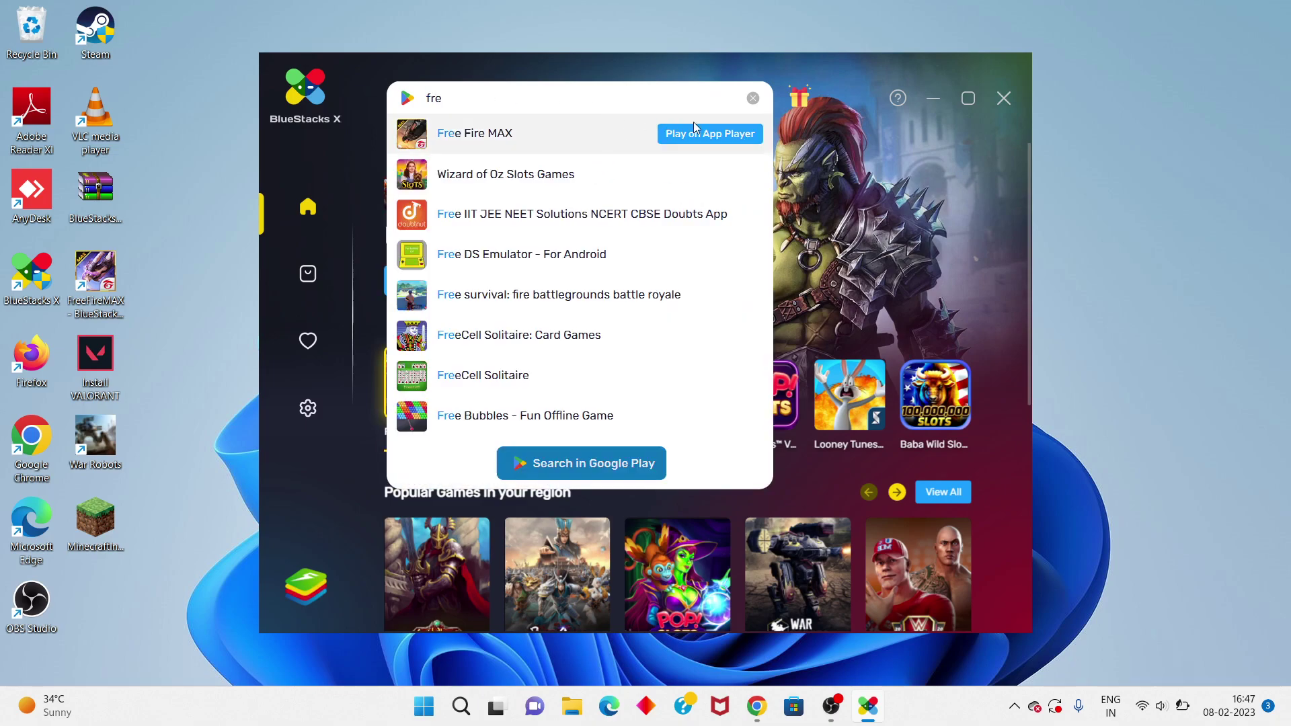
pyautogui.click(730, 139)
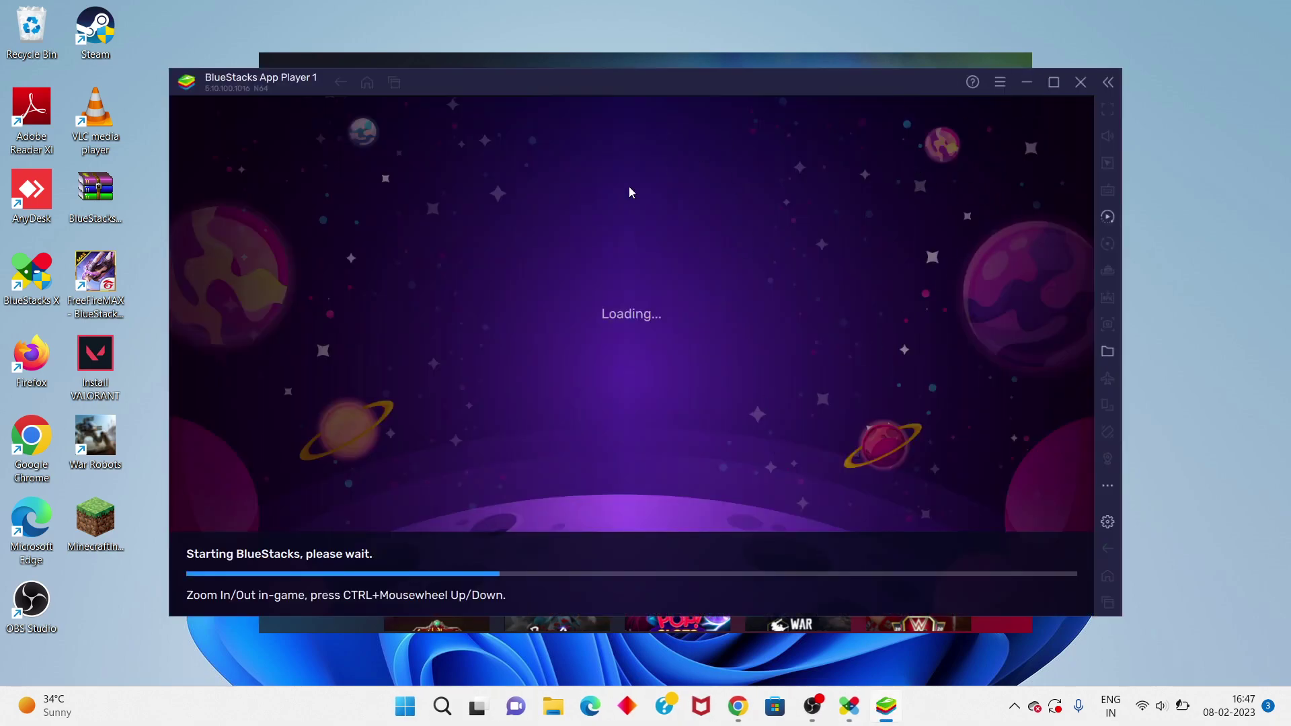
# - Hide the loading windows and BlueStacks X, then restore App Player from the taskbar
pyautogui.click(1028, 83)
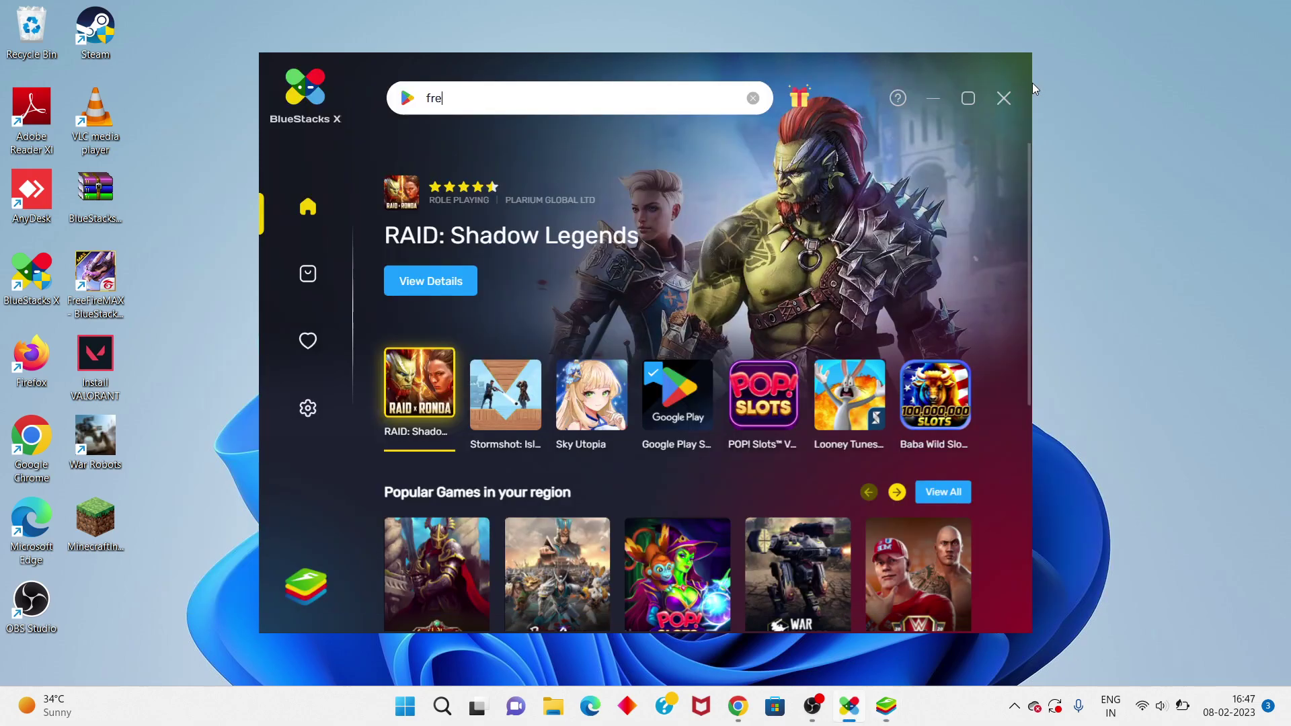
pyautogui.click(312, 597)
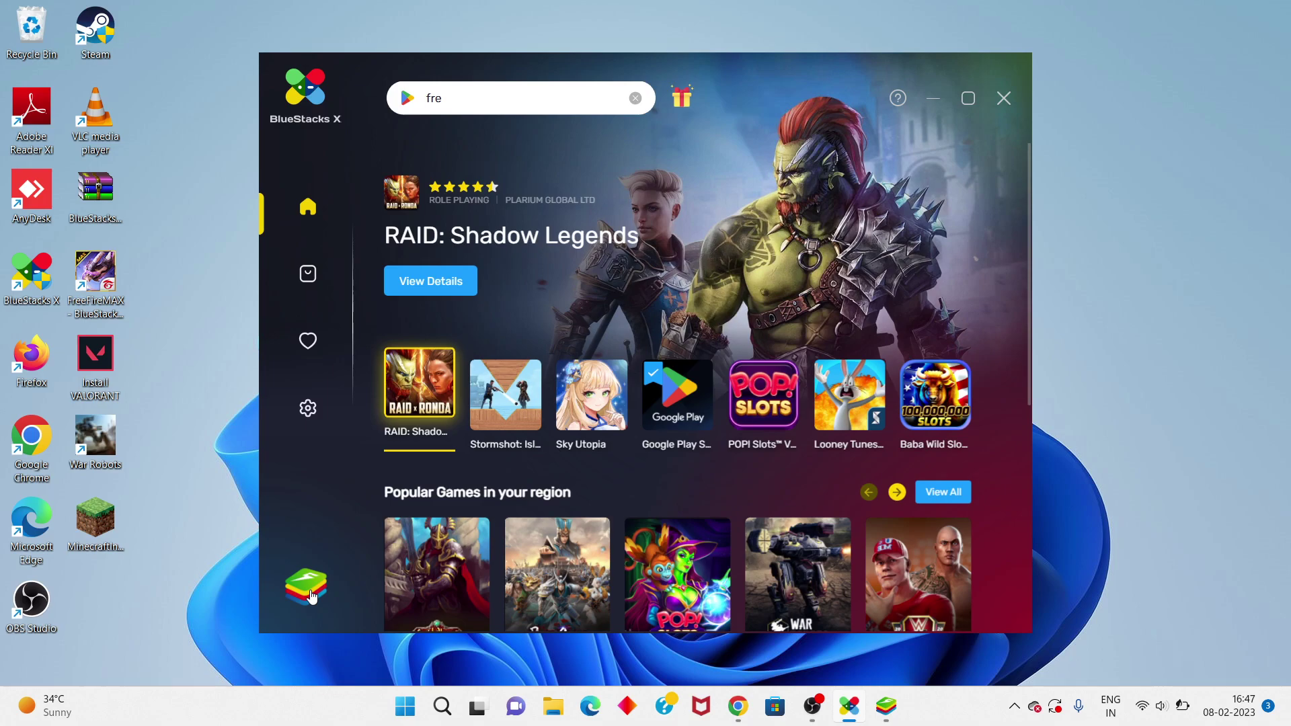
pyautogui.click(312, 597)
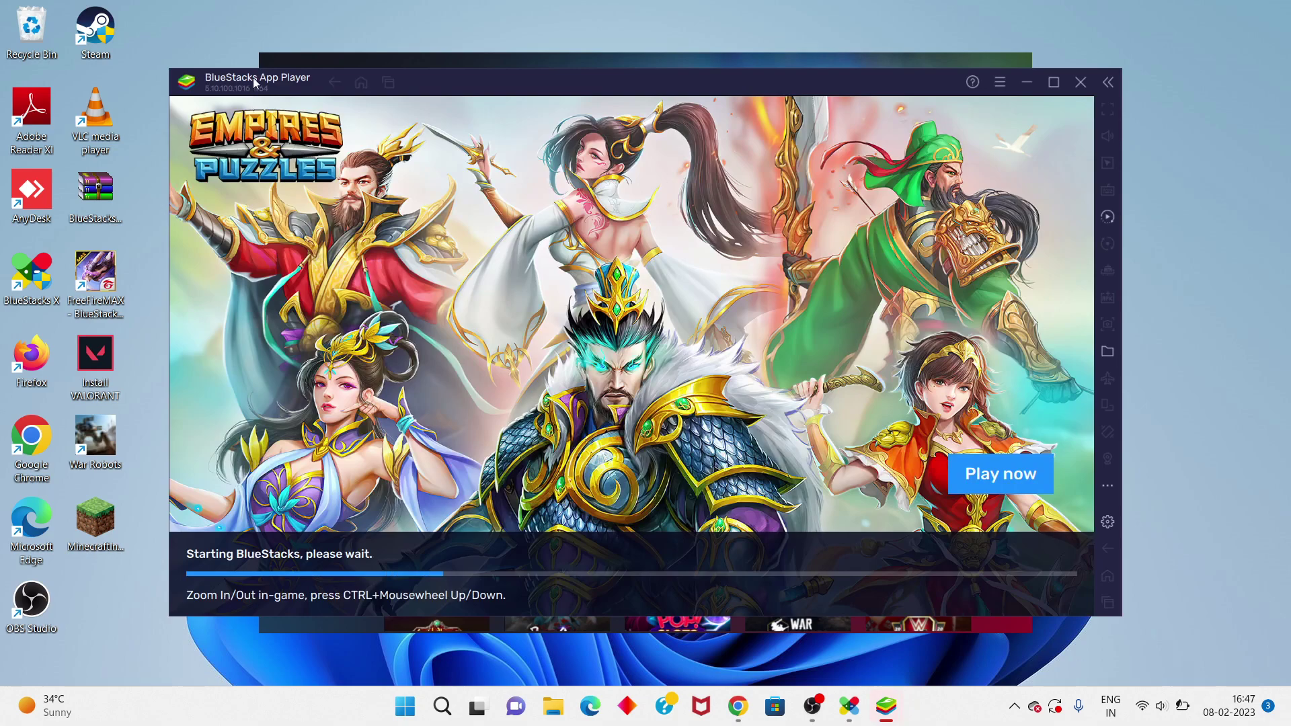
pyautogui.click(1032, 81)
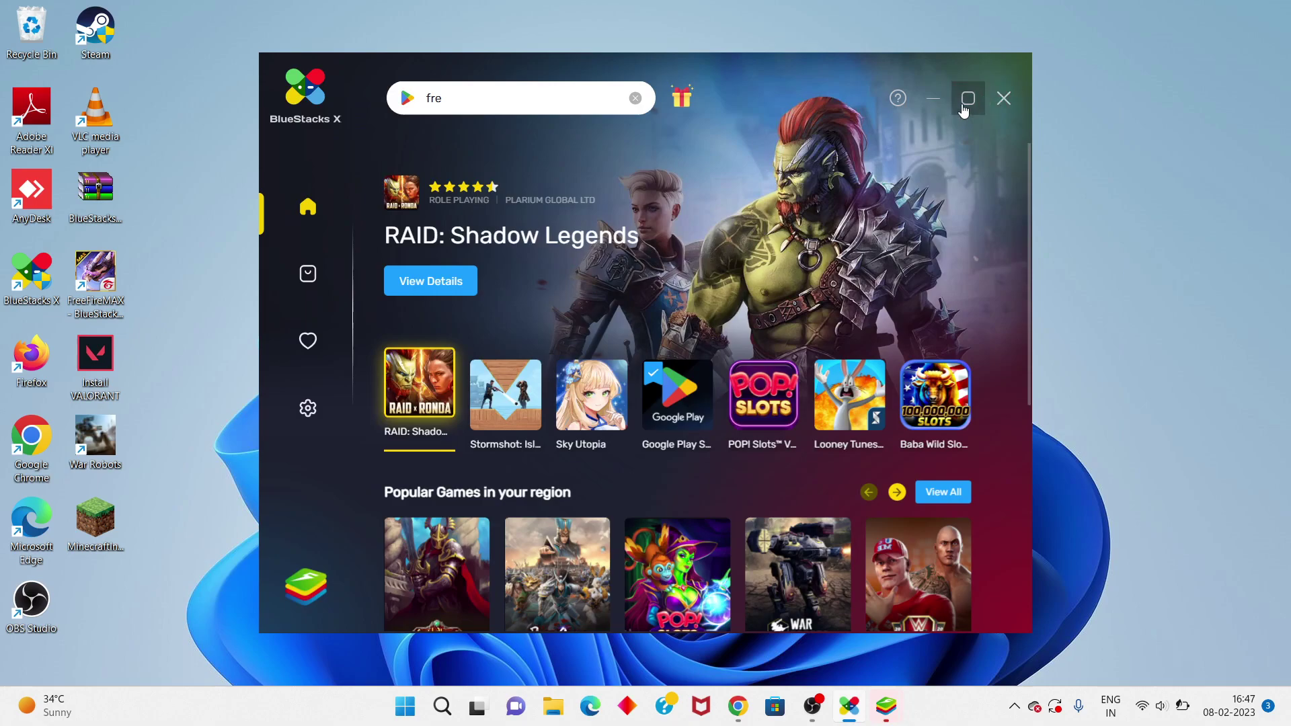
pyautogui.click(933, 99)
pyautogui.moveTo(886, 706)
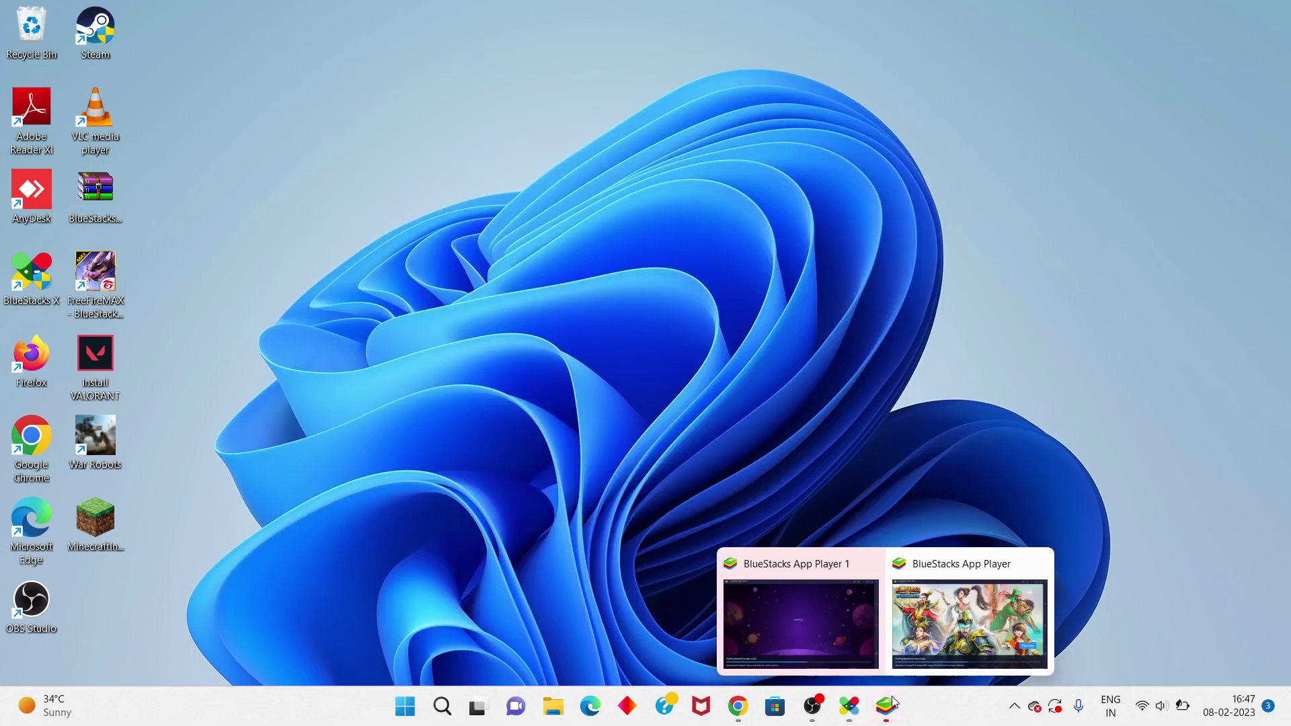
pyautogui.click(942, 614)
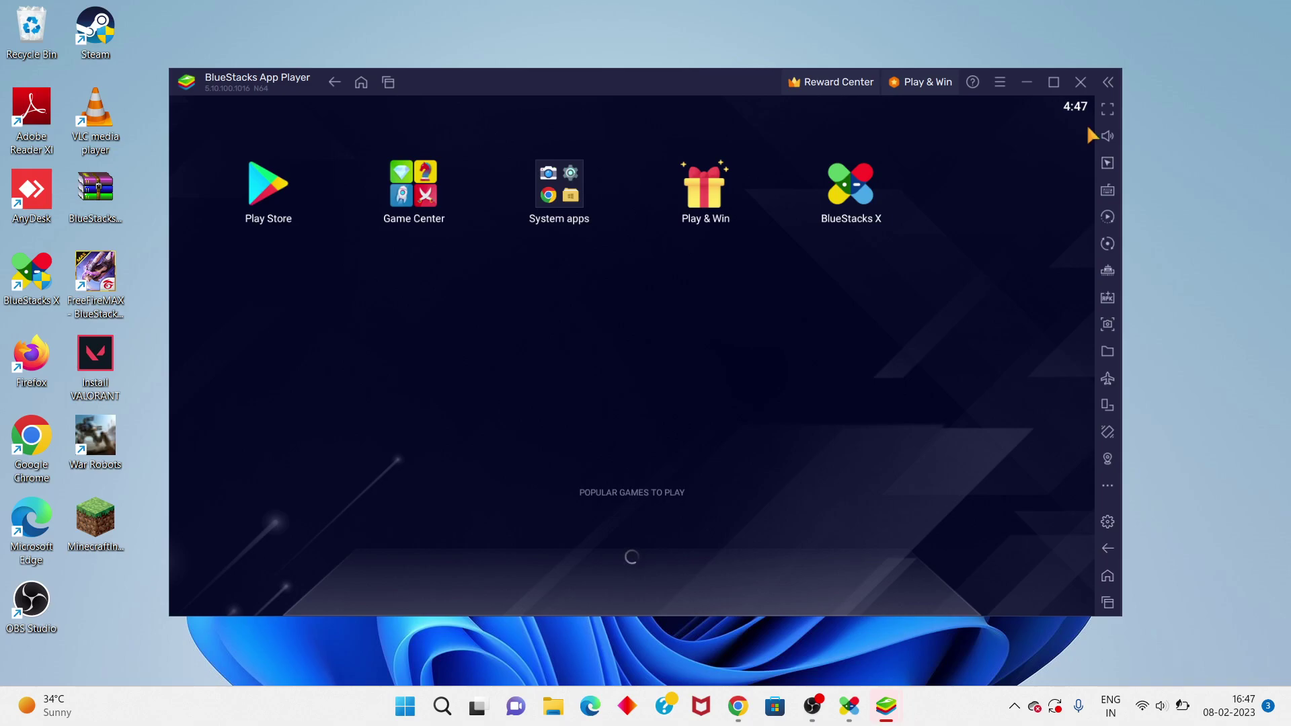
# - In Settings, keep CPU High (4 Cores), memory High (4 GB) and High Performance mode
pyautogui.click(1001, 84)
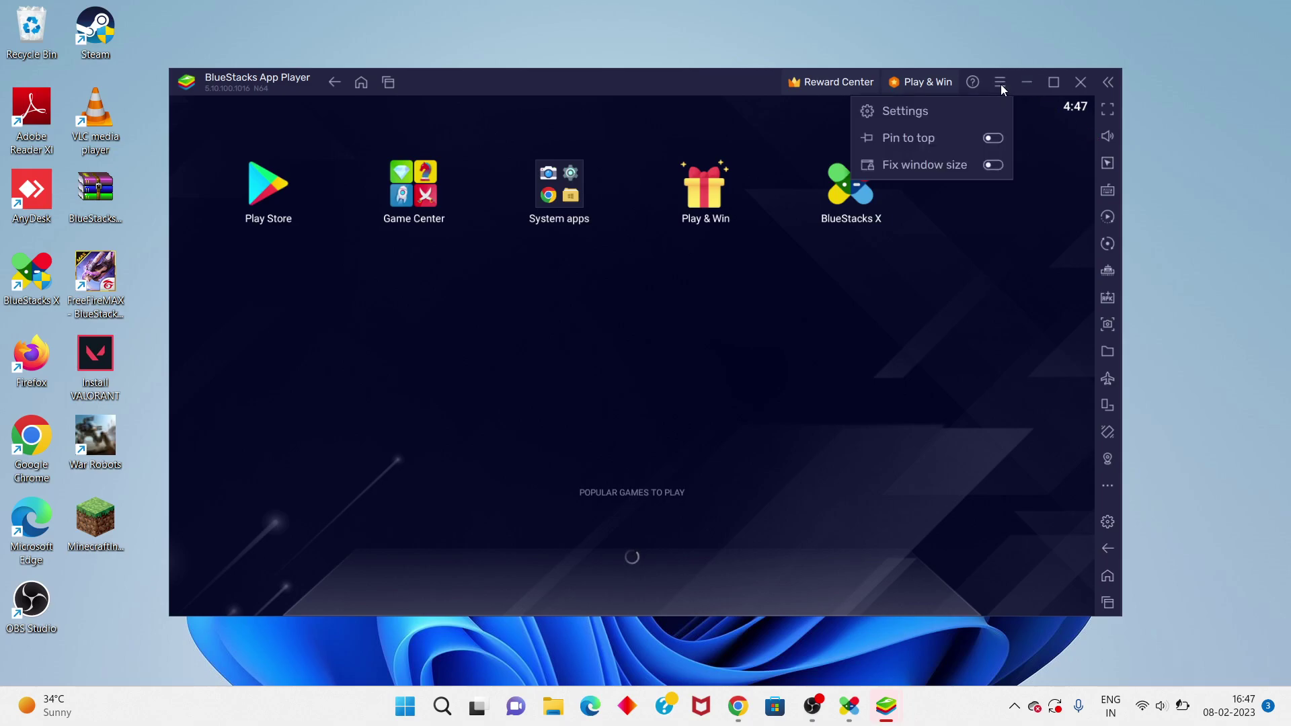
pyautogui.click(925, 109)
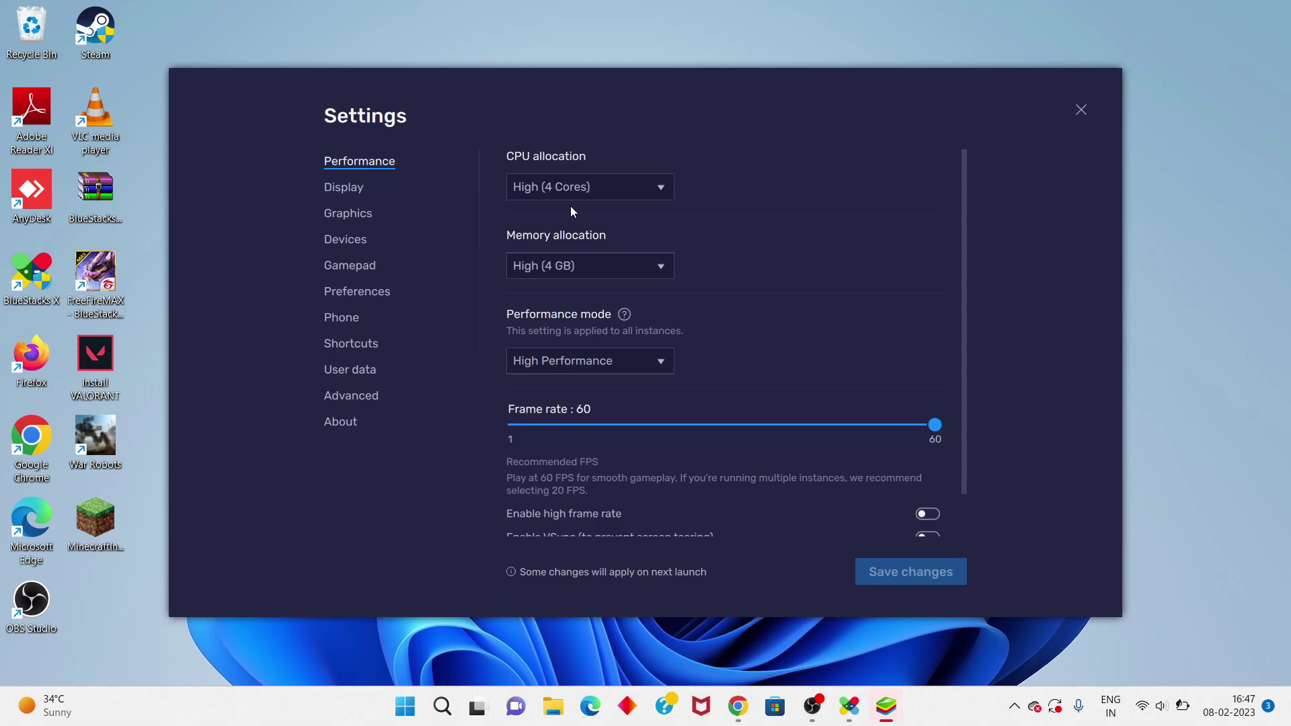
pyautogui.click(554, 188)
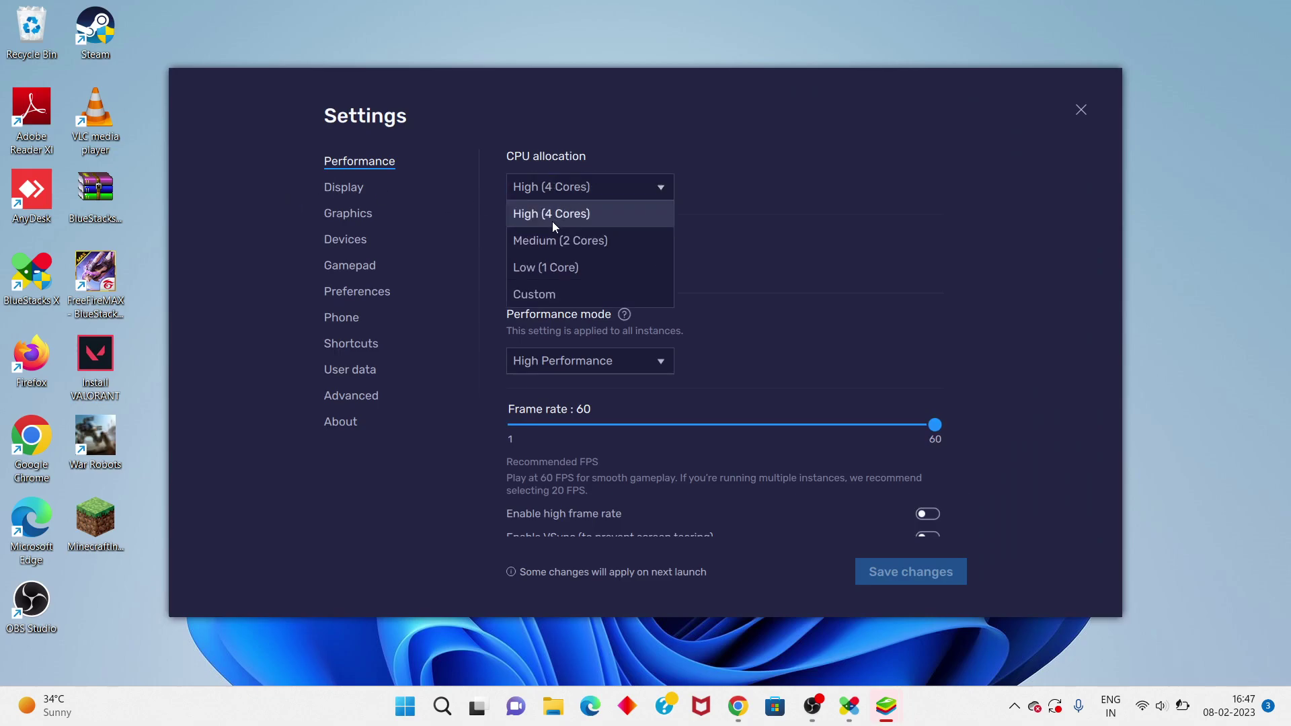
pyautogui.click(575, 212)
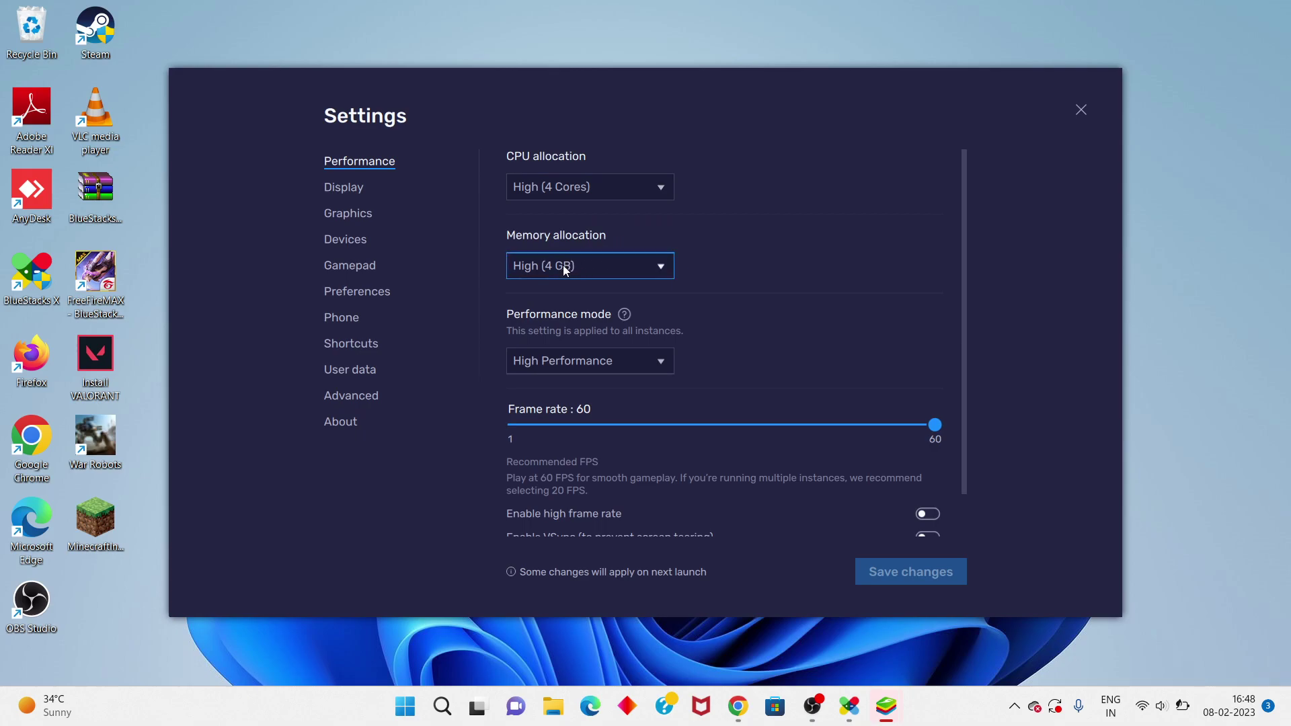
pyautogui.click(585, 262)
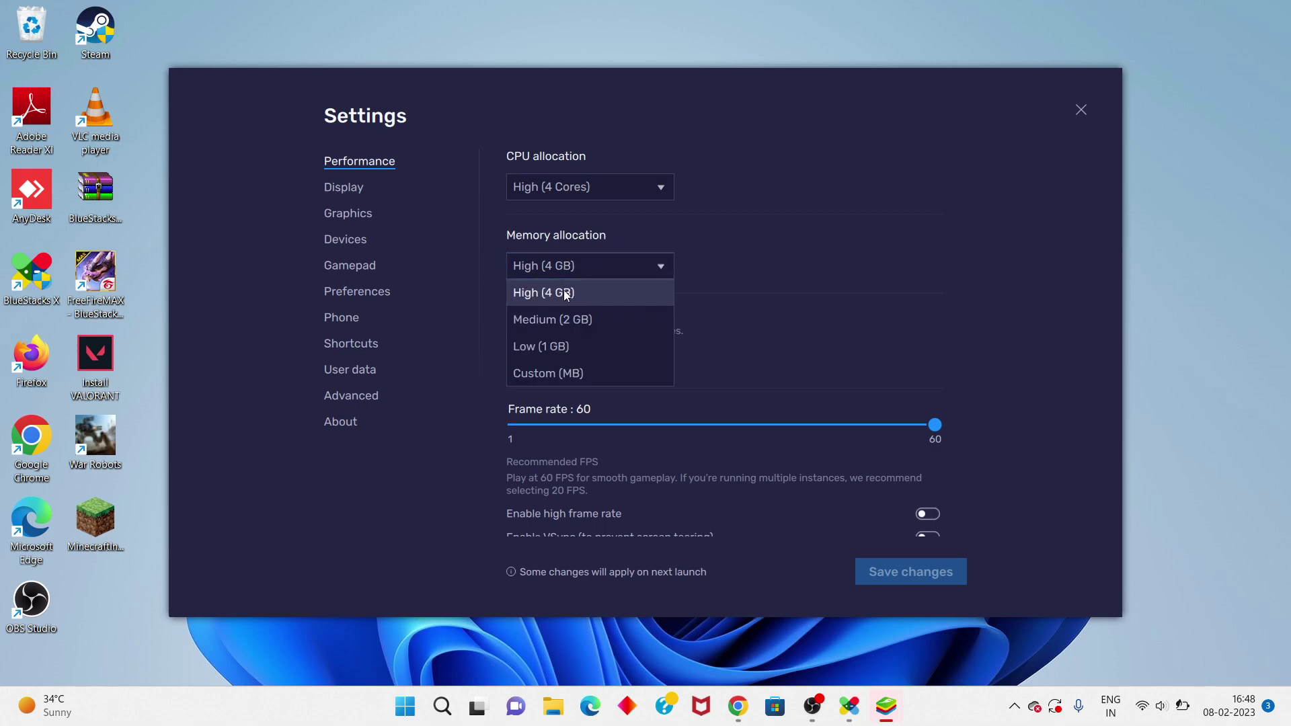
pyautogui.click(729, 314)
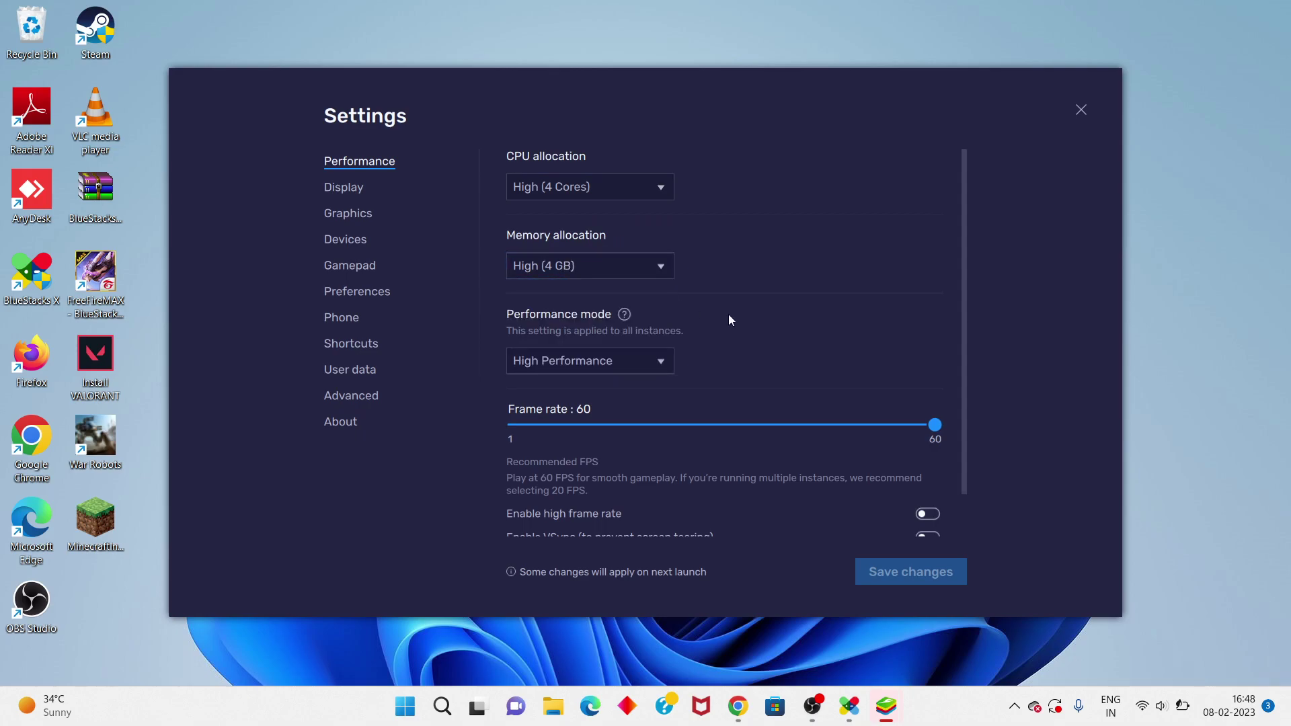
pyautogui.click(583, 366)
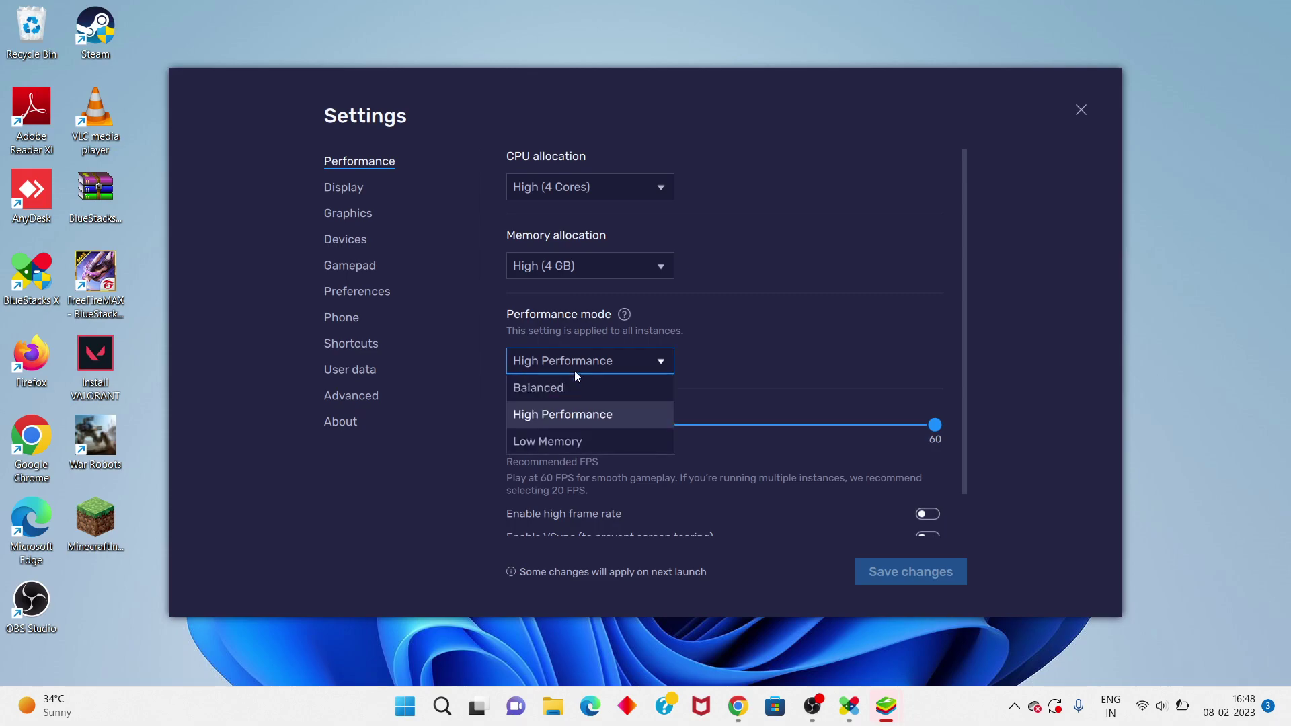
pyautogui.click(547, 416)
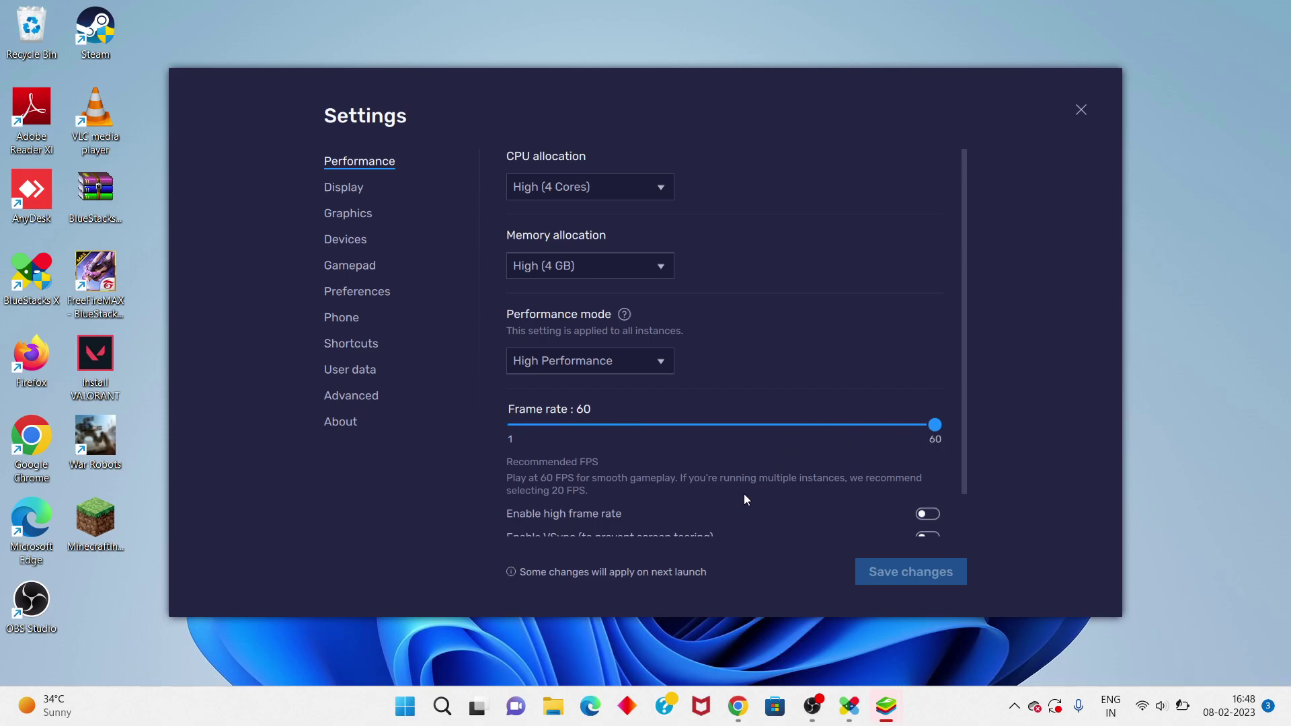
pyautogui.scroll(-1, 743, 498)
pyautogui.scroll(1, 743, 499)
# - Browse the Display, Graphics, Devices and Gamepad settings tabs, then close Settings
pyautogui.click(343, 189)
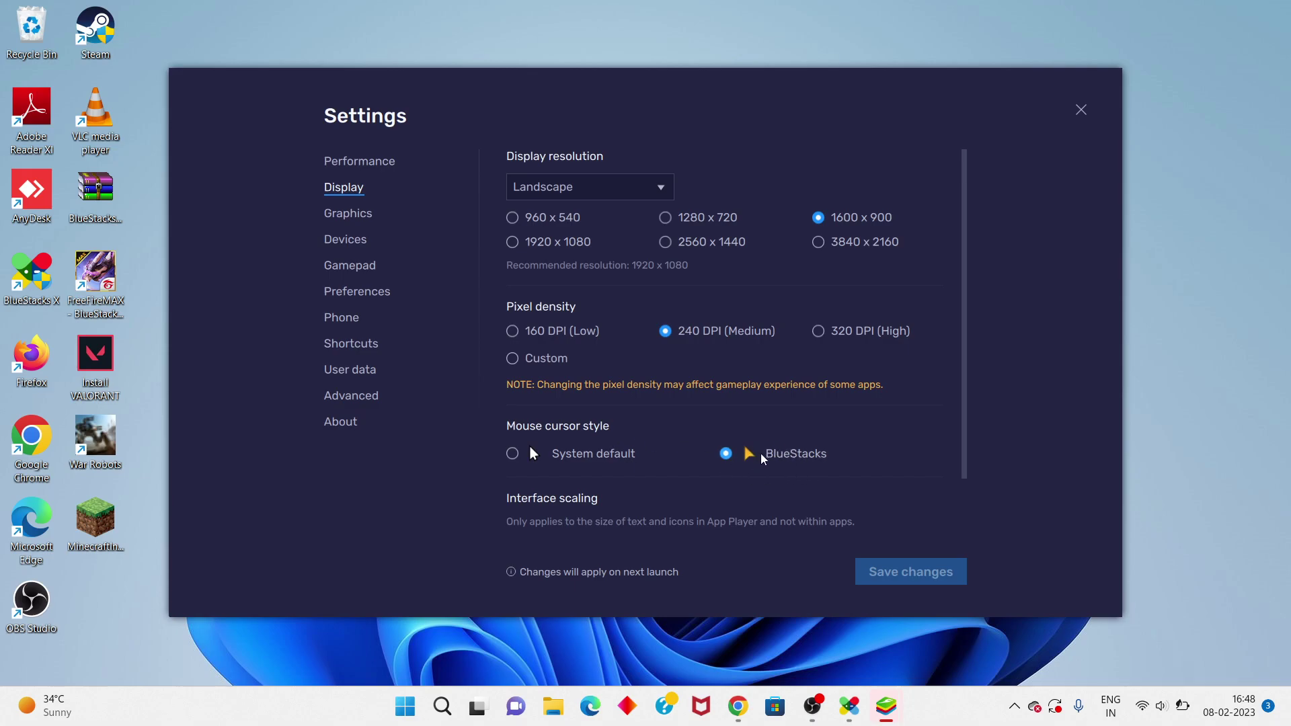
pyautogui.click(351, 217)
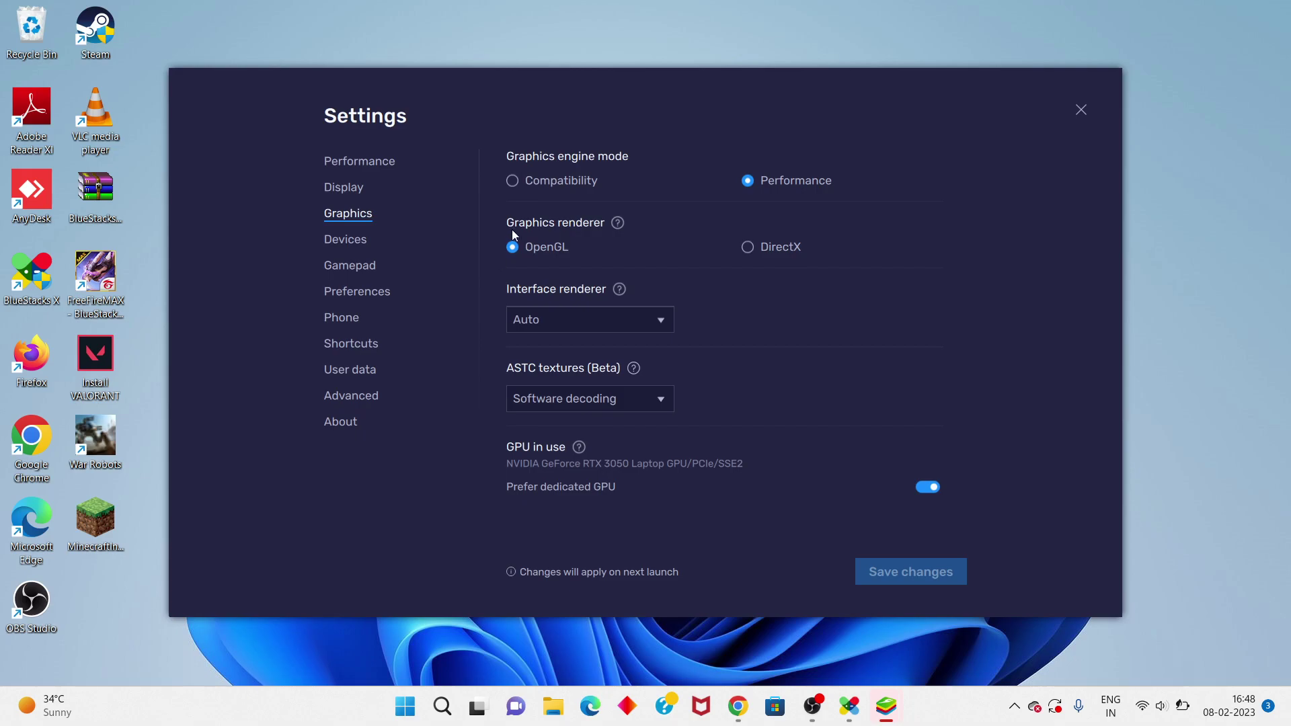
pyautogui.click(372, 249)
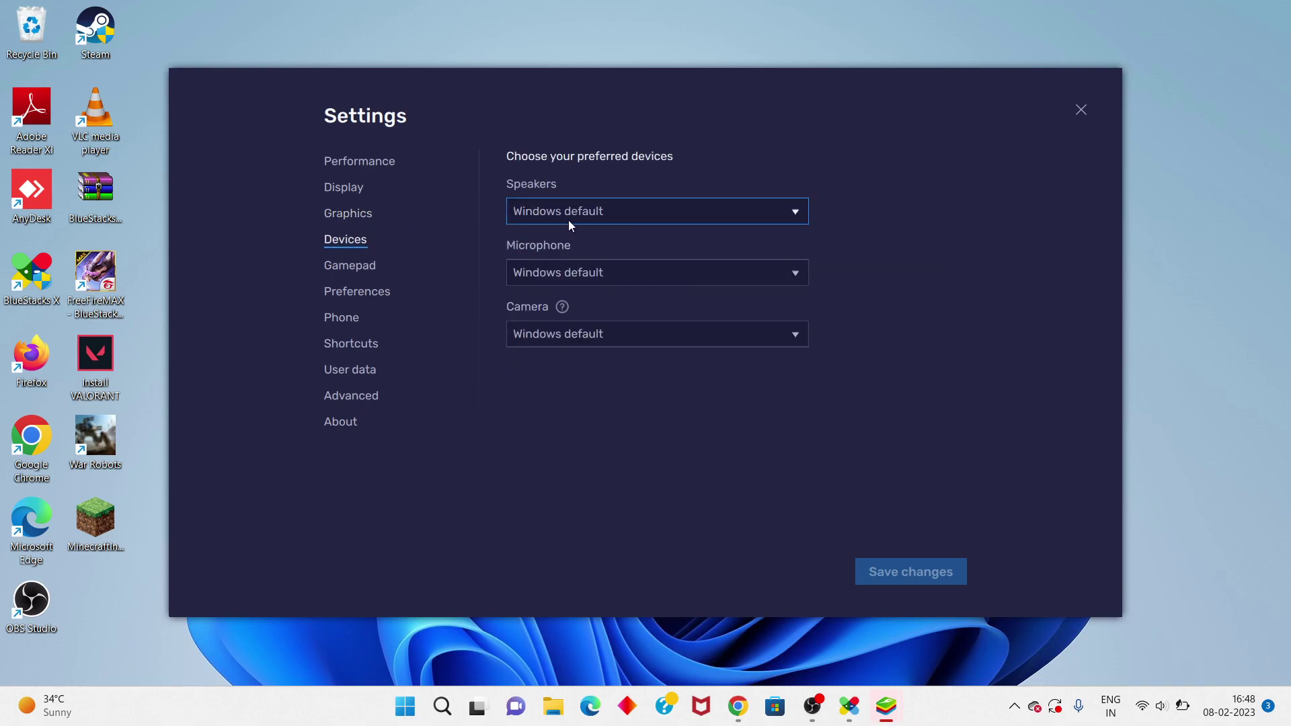
pyautogui.click(350, 269)
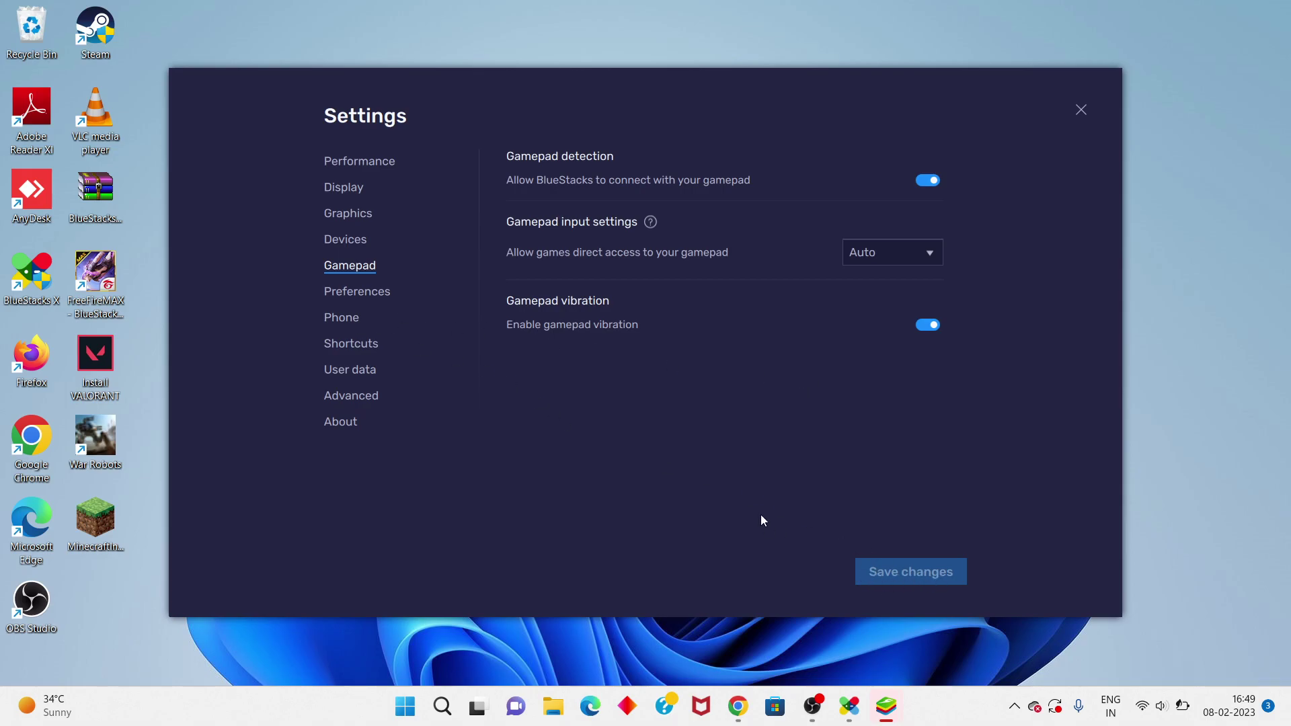
pyautogui.click(1079, 111)
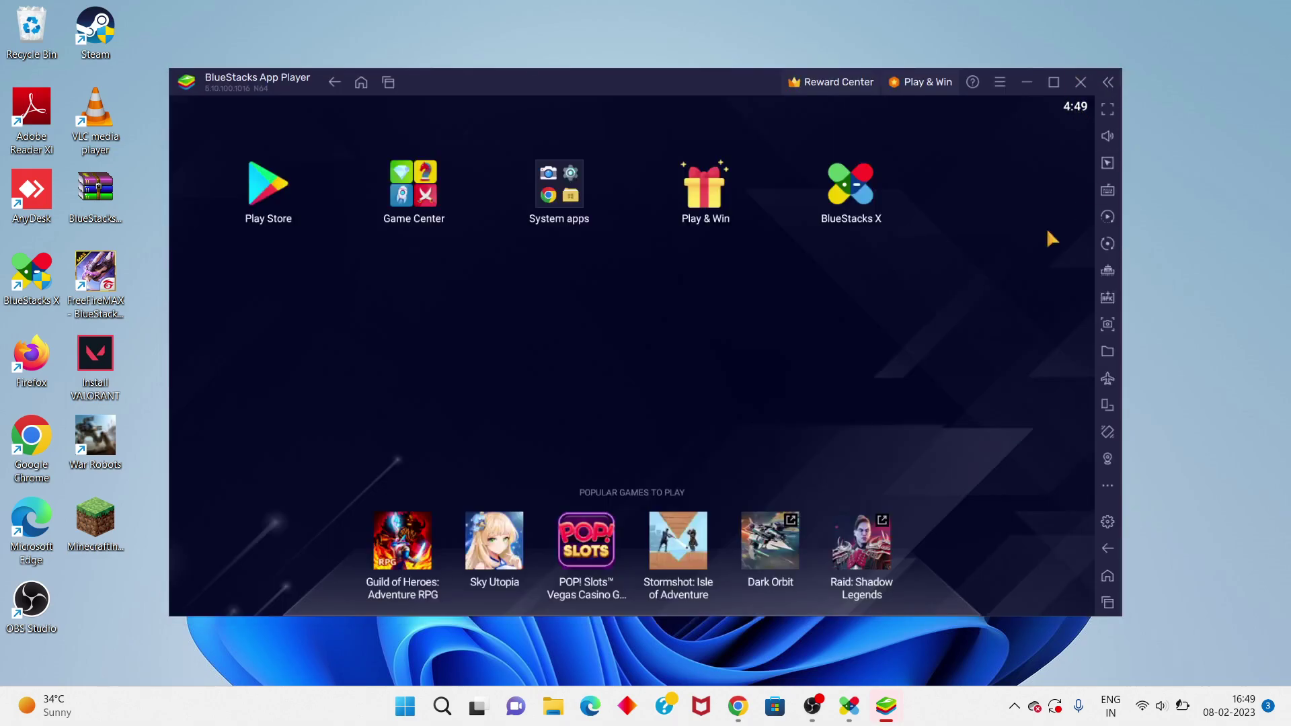
# - Bring App Player 1 with Free Fire MAX forward, dismiss the team invite, open its menu
pyautogui.click(1029, 84)
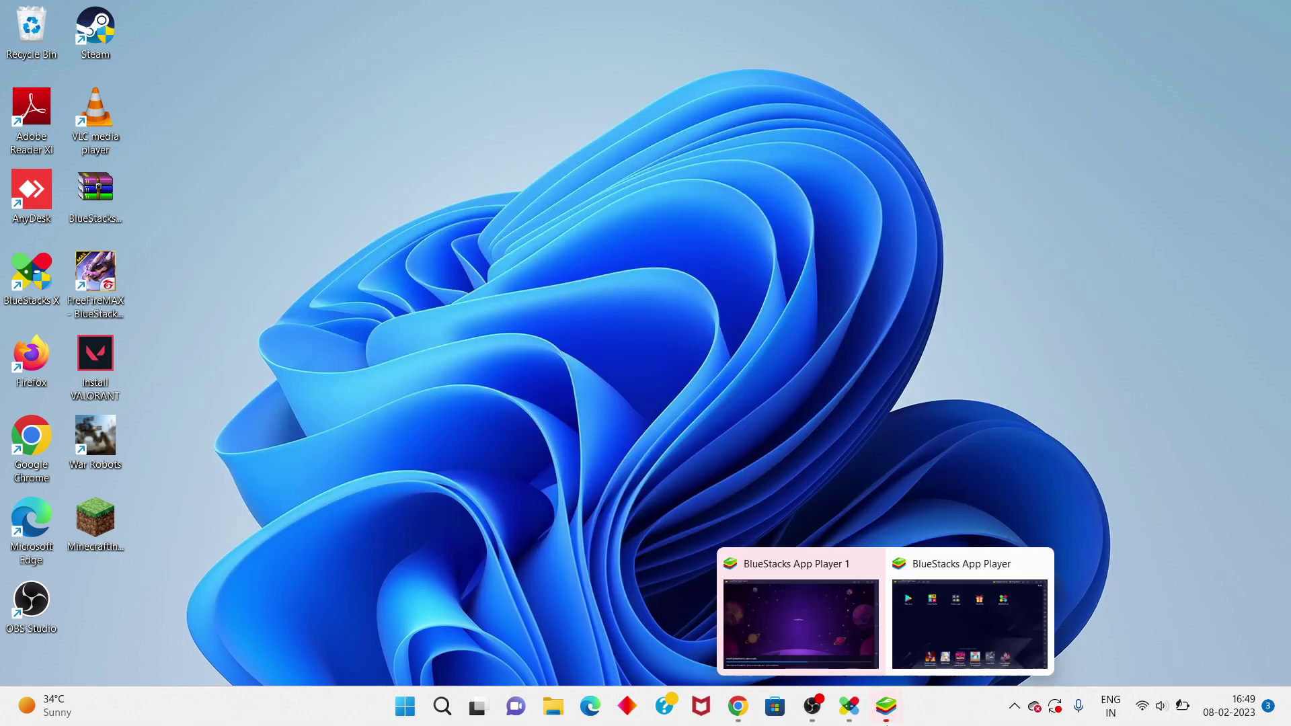
pyautogui.click(888, 710)
pyautogui.click(798, 616)
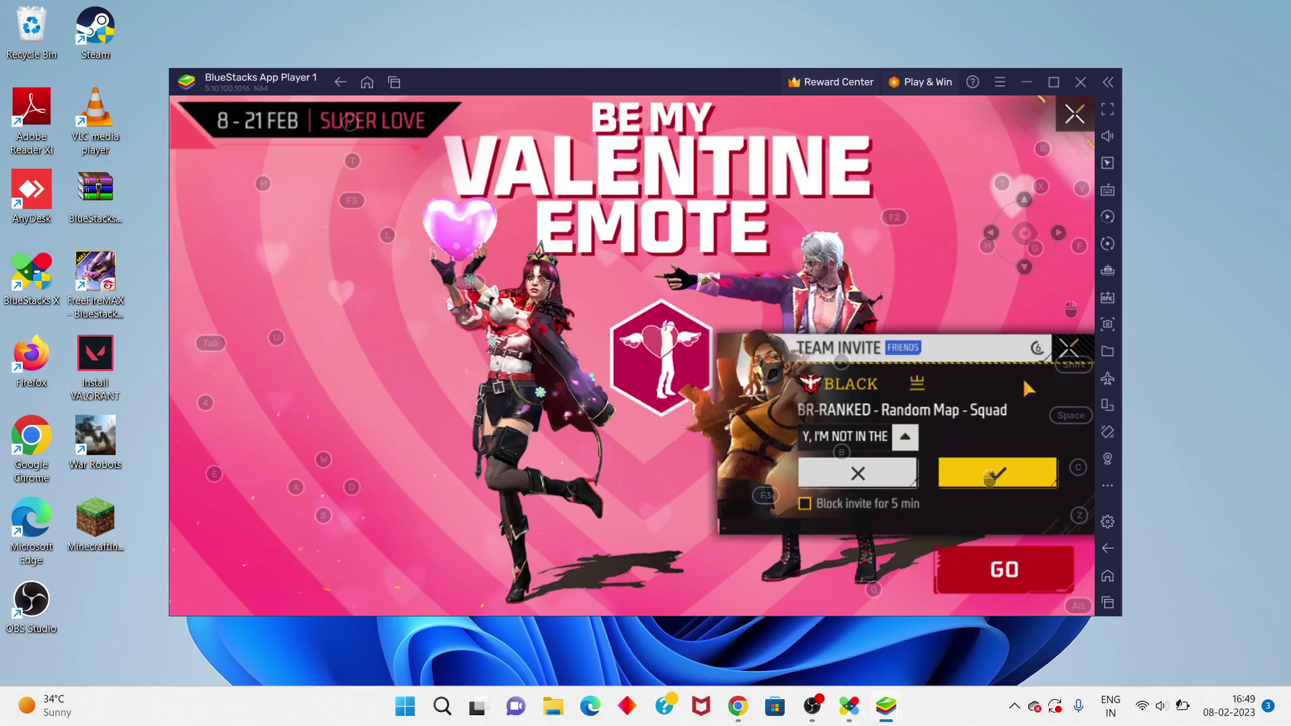
pyautogui.click(1077, 355)
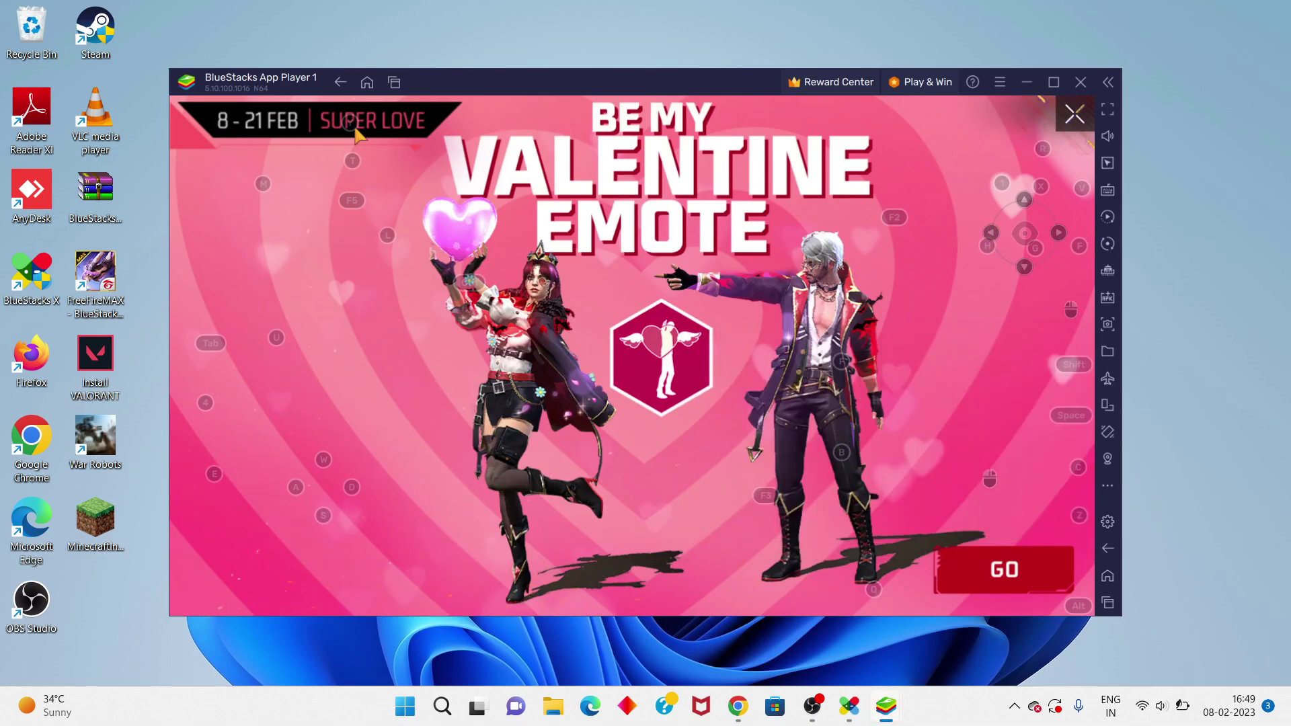
pyautogui.click(1001, 88)
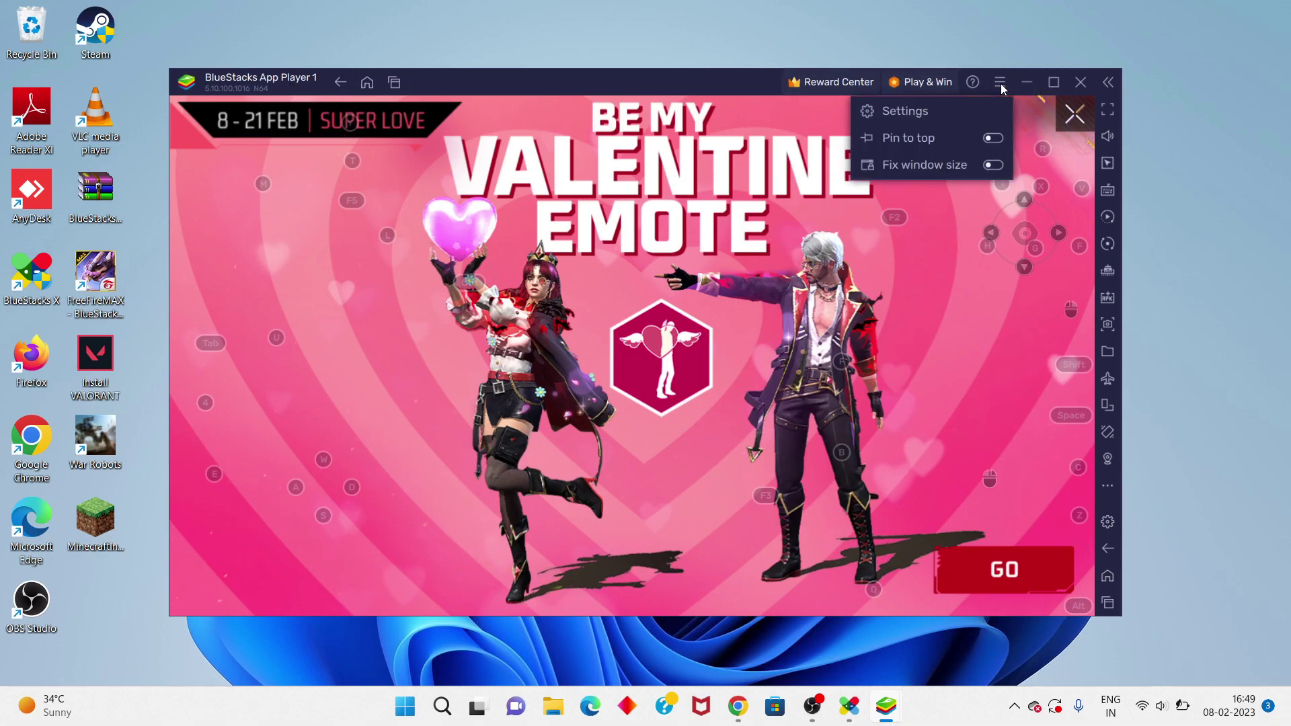
# - Browse App Player 1's Advanced, User data, Shortcuts, Phone and Preferences settings, then close
pyautogui.click(909, 109)
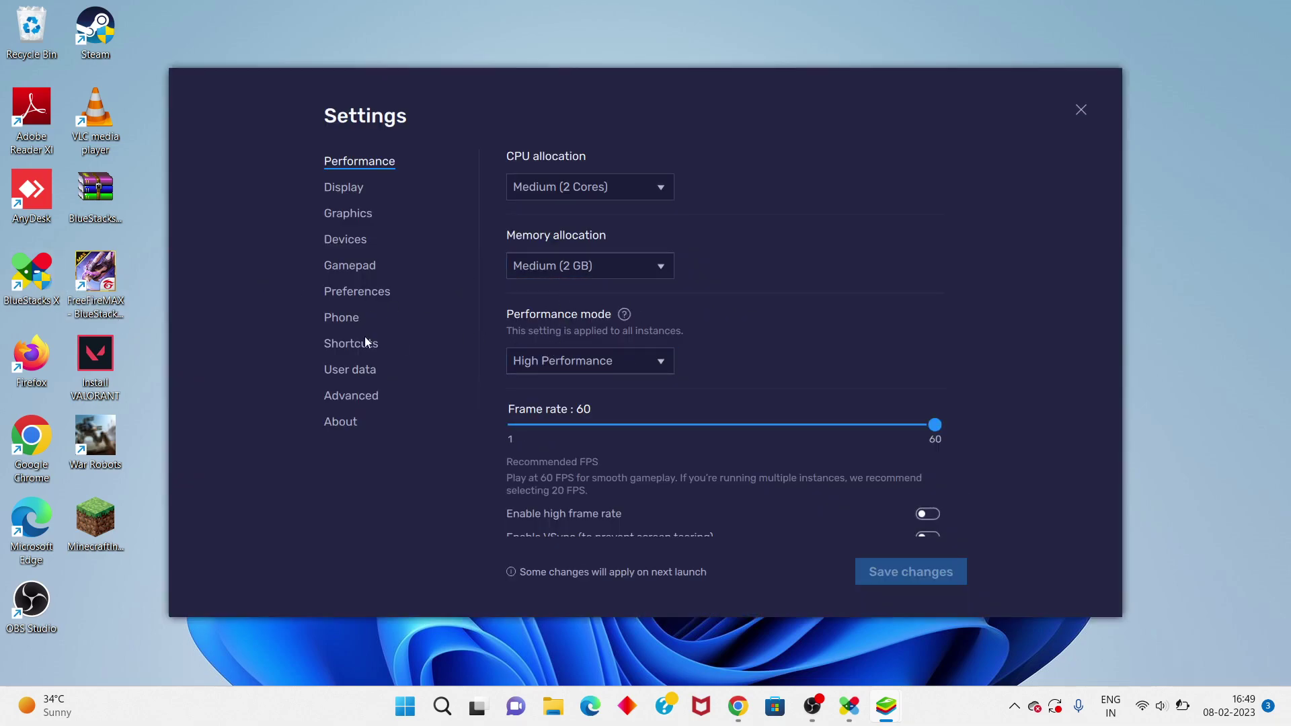
pyautogui.click(369, 398)
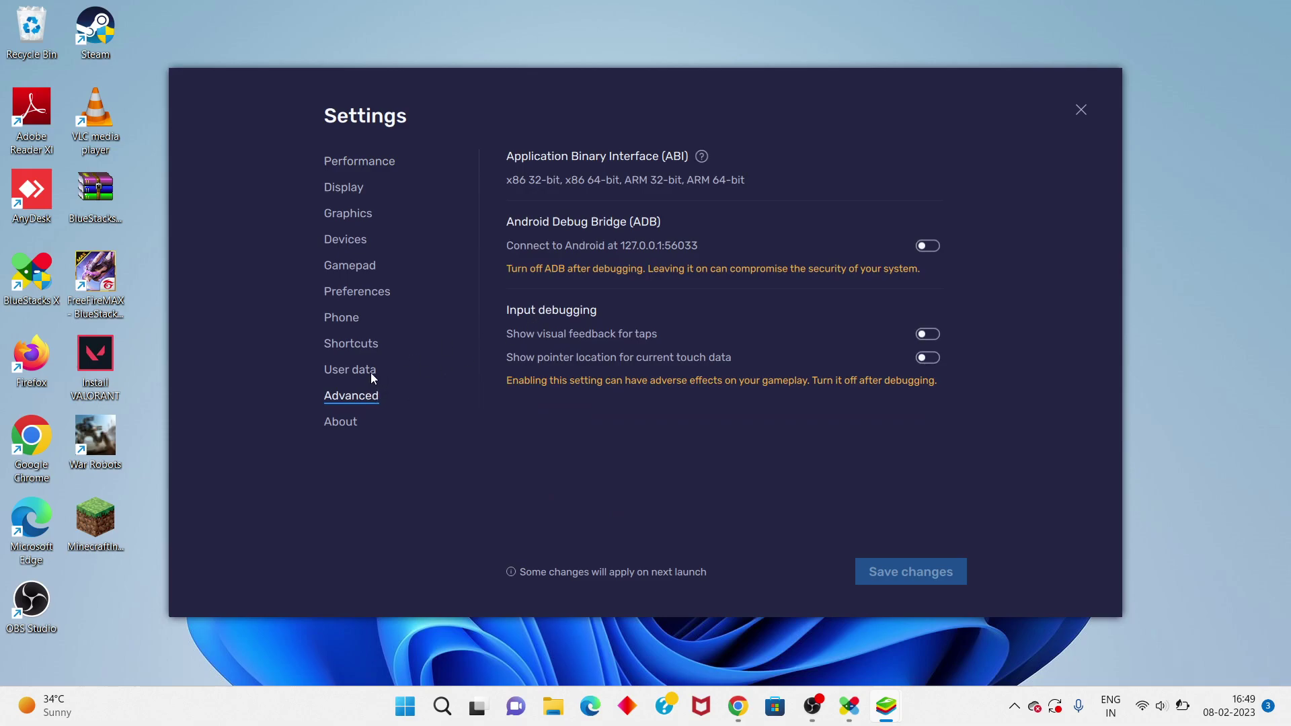
pyautogui.click(370, 375)
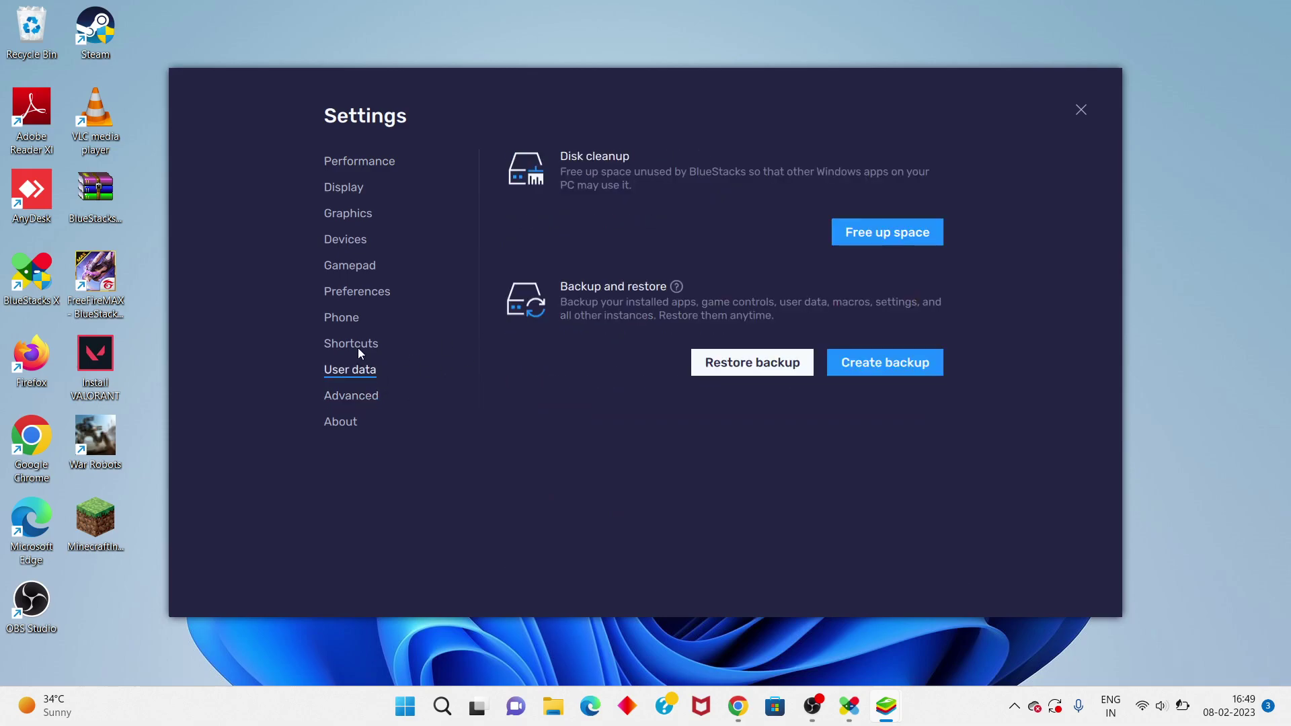
pyautogui.click(358, 348)
pyautogui.click(351, 321)
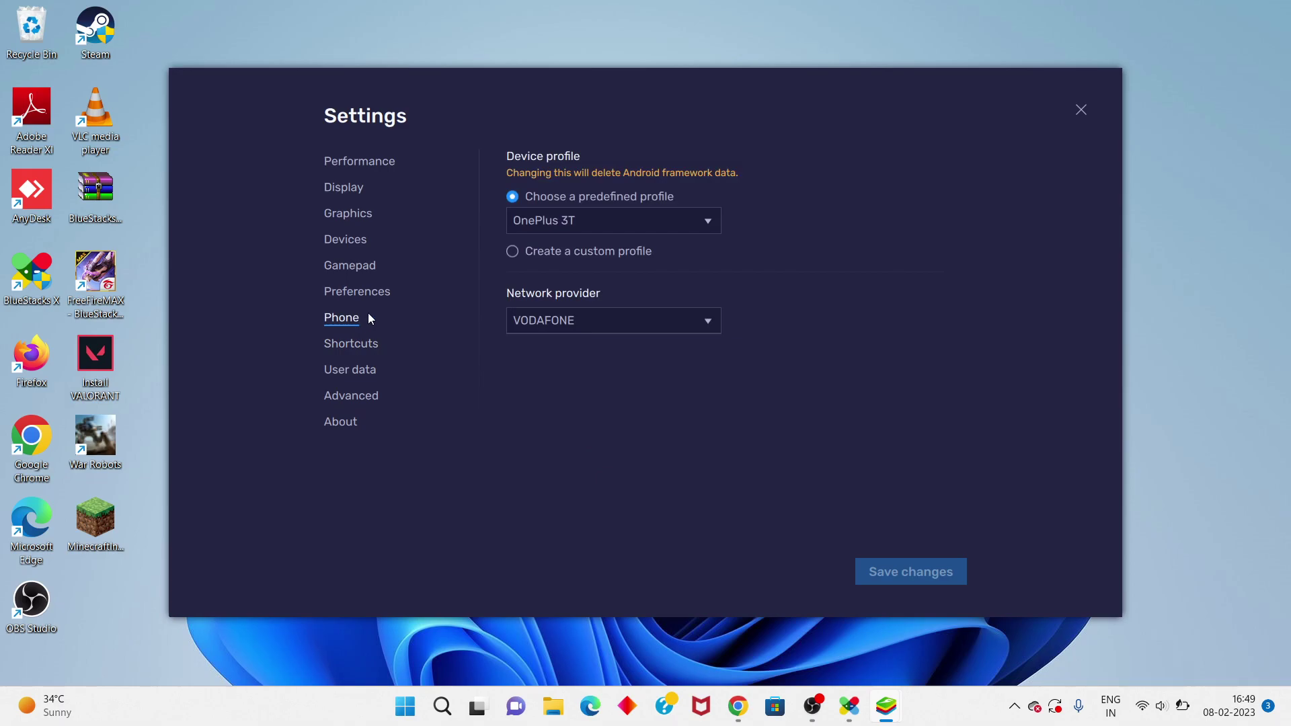
pyautogui.click(378, 294)
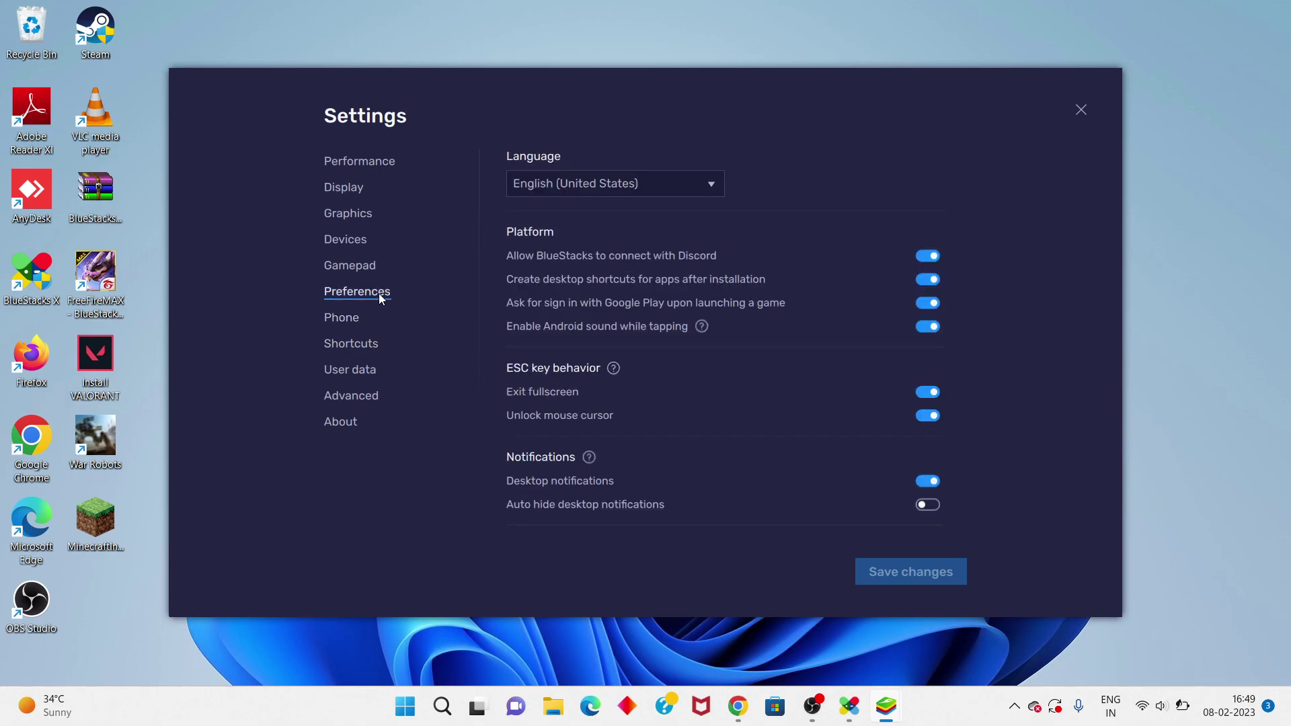
pyautogui.click(348, 323)
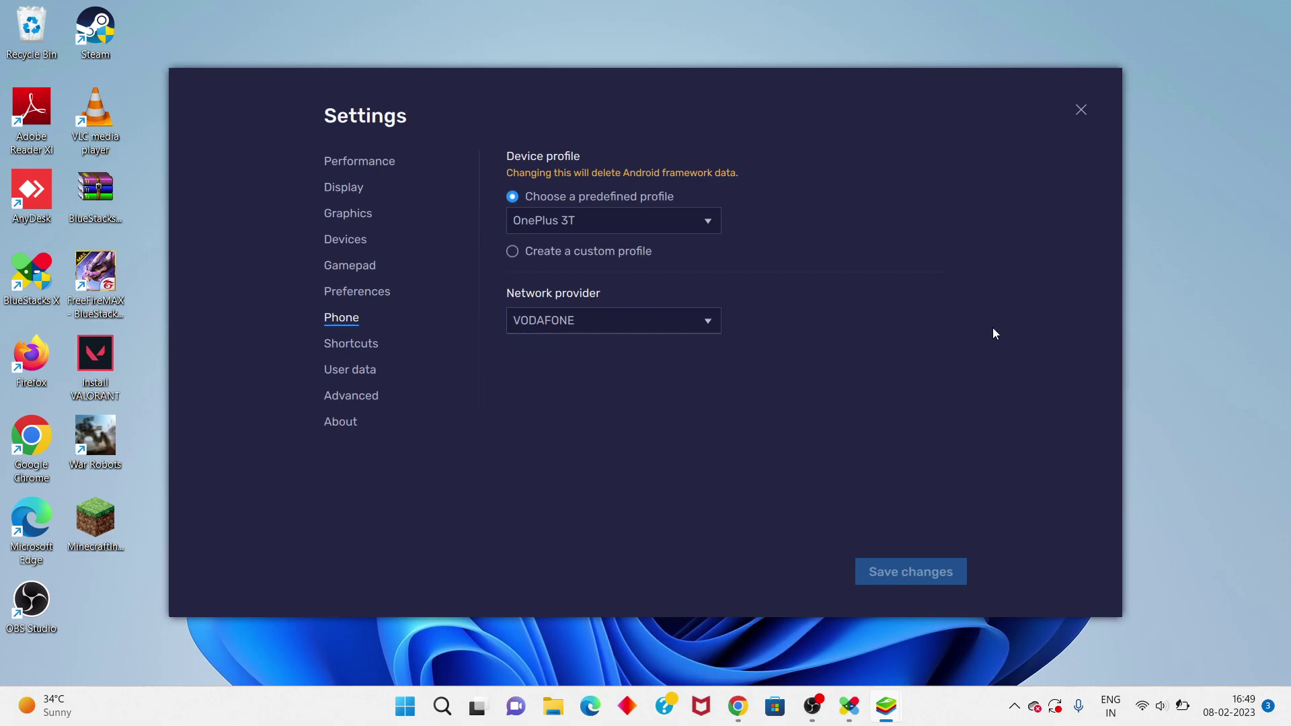
pyautogui.click(1081, 111)
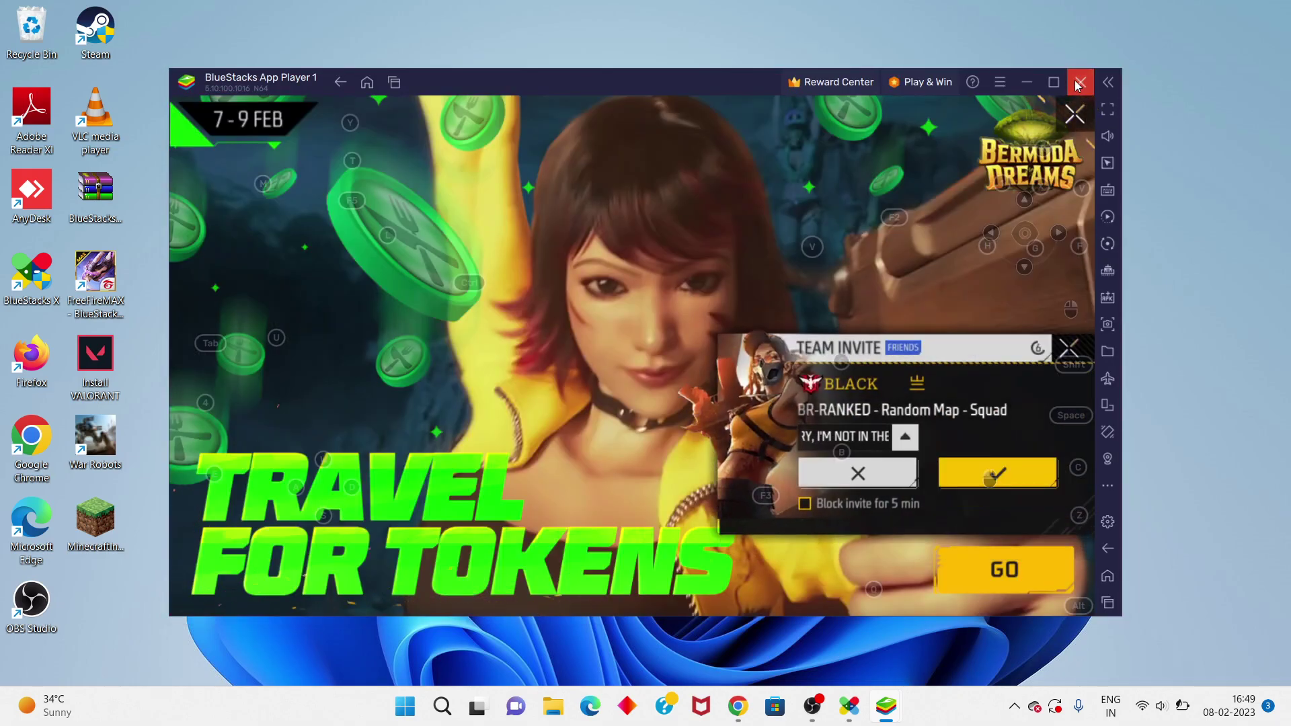
# - Cancel quitting App Player 1 and minimize its window to the taskbar
pyautogui.click(1077, 81)
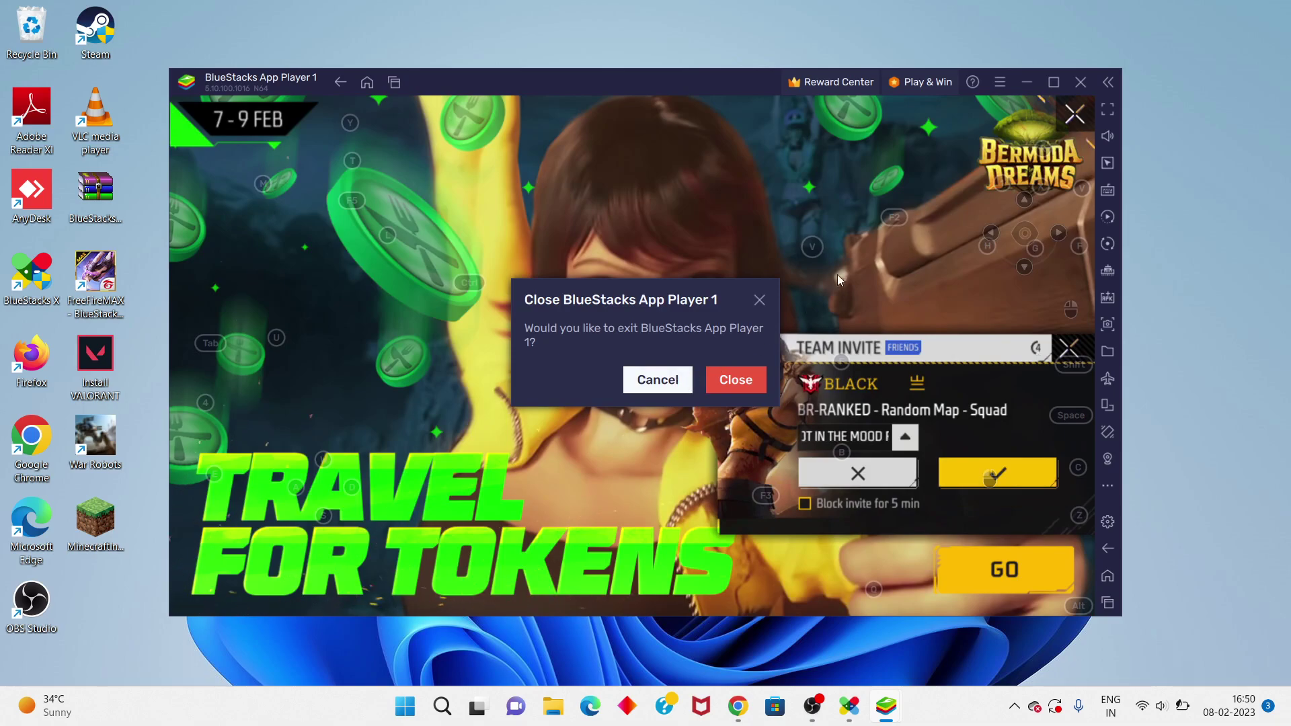
pyautogui.click(683, 383)
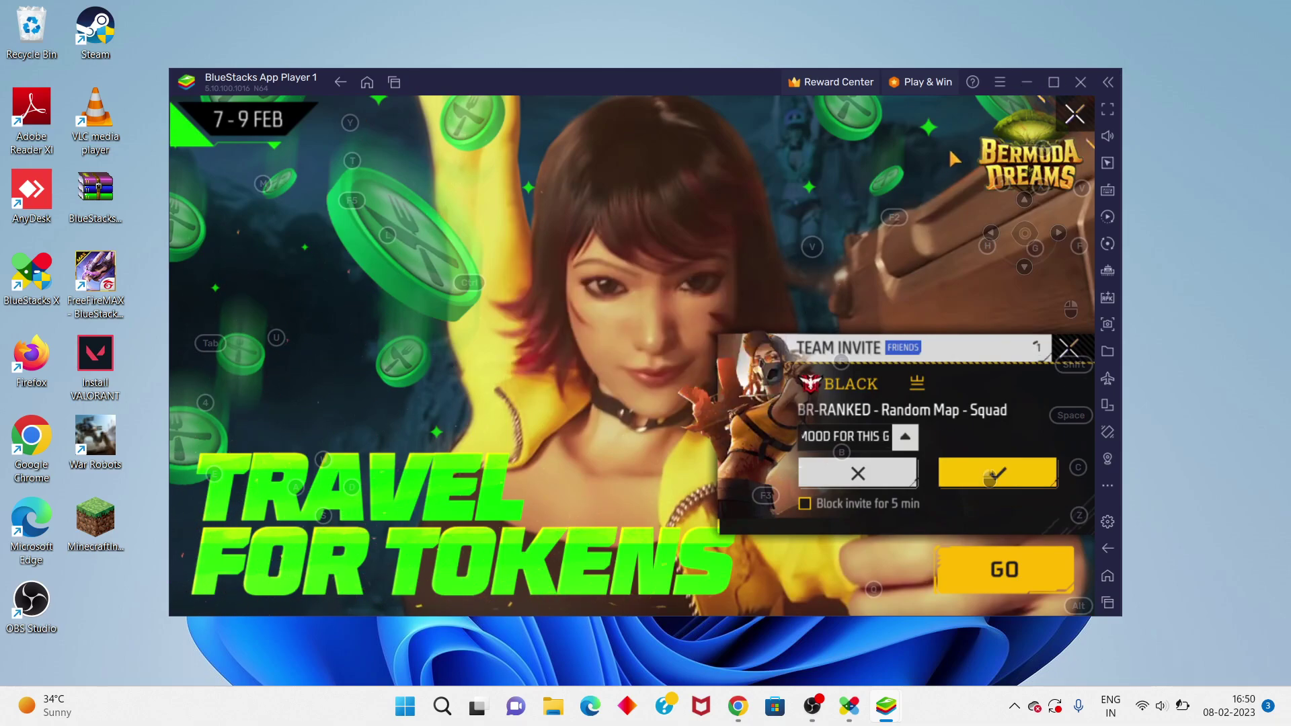
pyautogui.click(1023, 82)
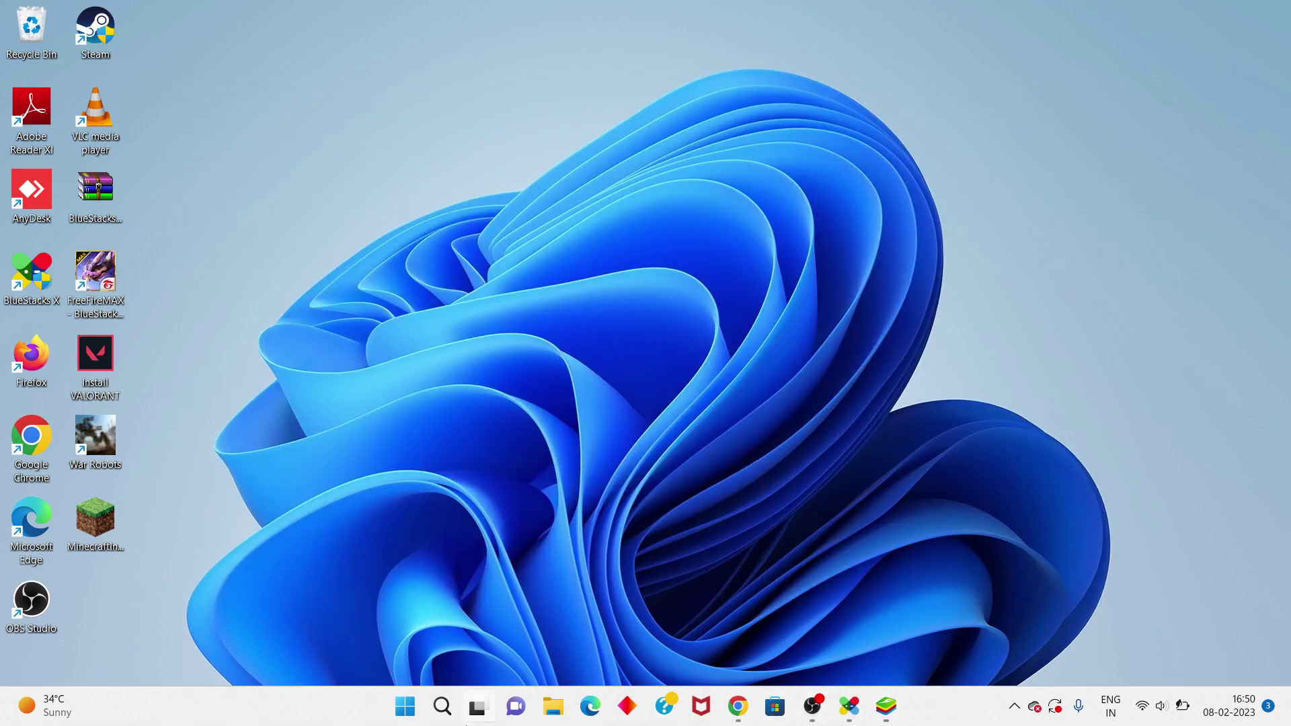
# - Show the Start menu's power options: Sleep, Shut down and Restart
pyautogui.click(405, 706)
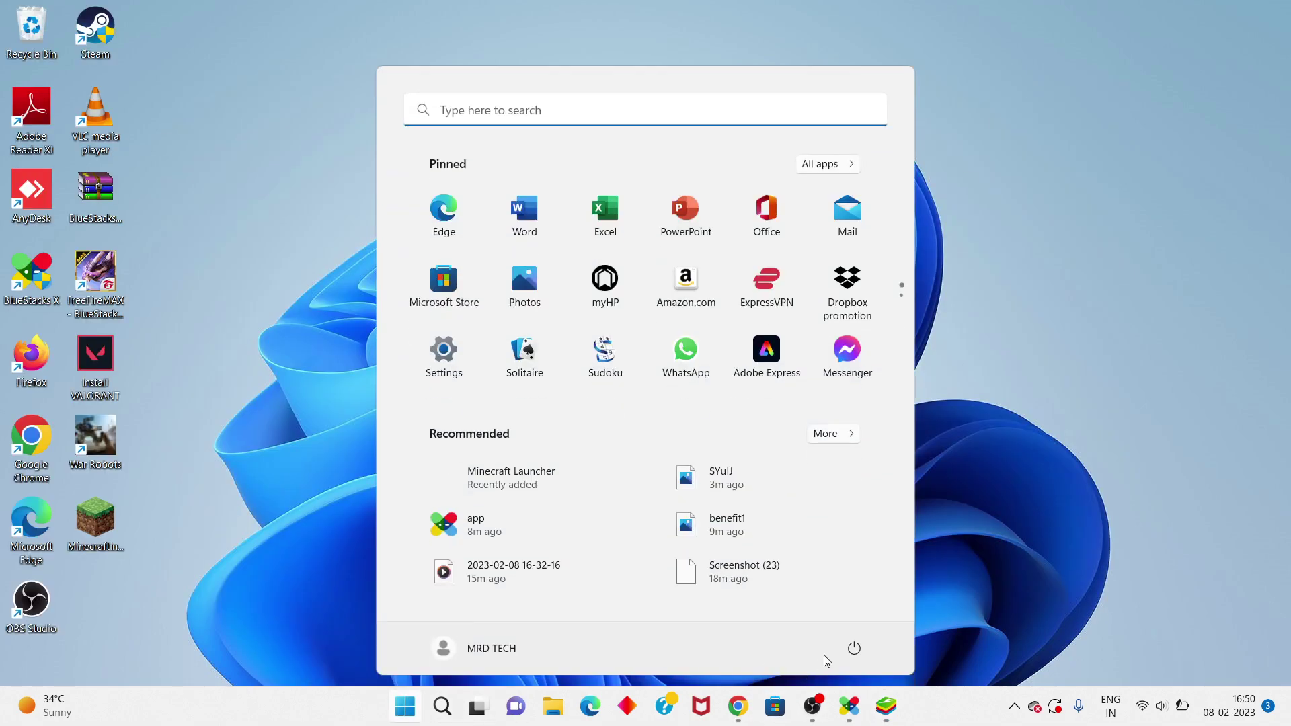
pyautogui.click(853, 648)
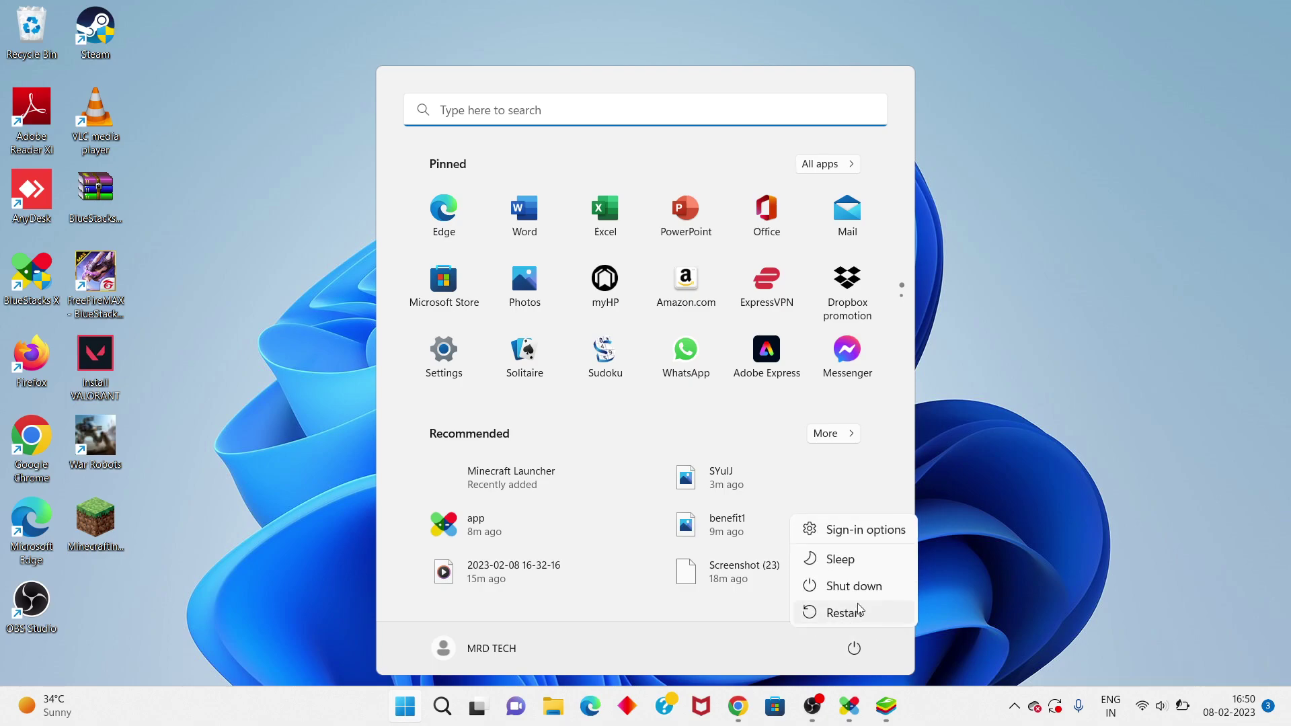